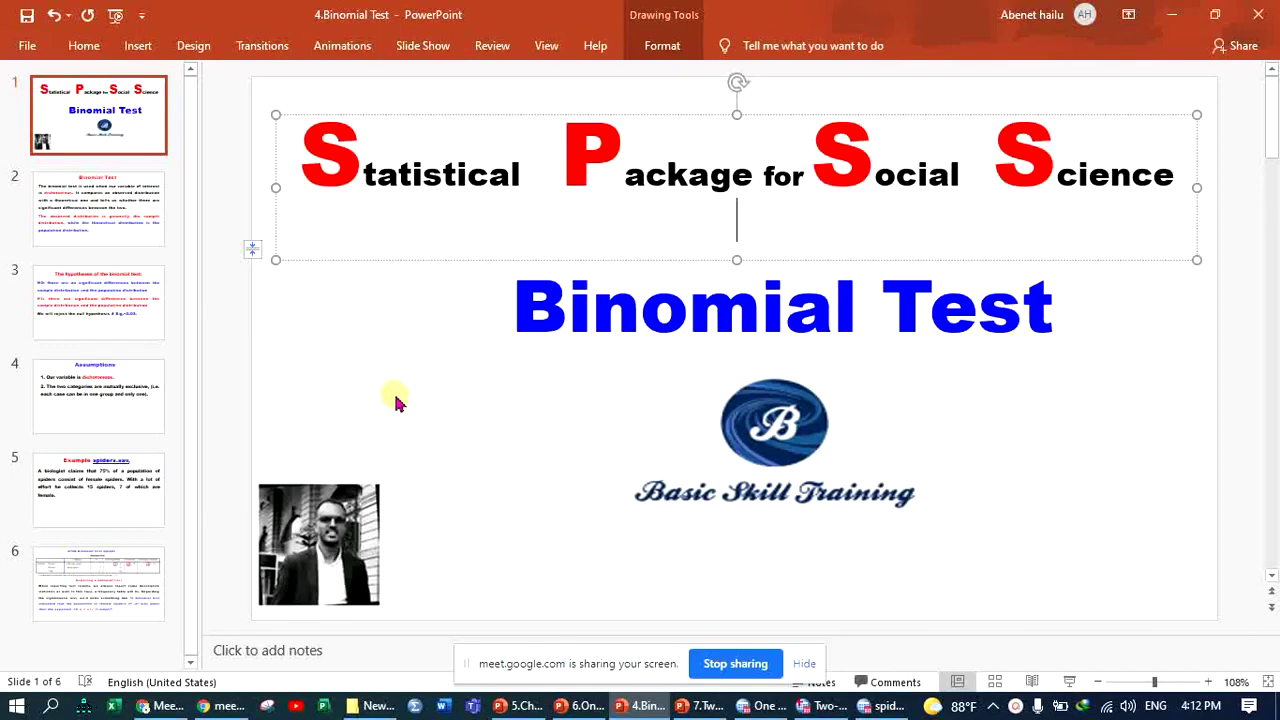
- Raise the 'Statistical Package for Social Science' title slightly on slide 1, then deselect everything
left_click(570, 320)
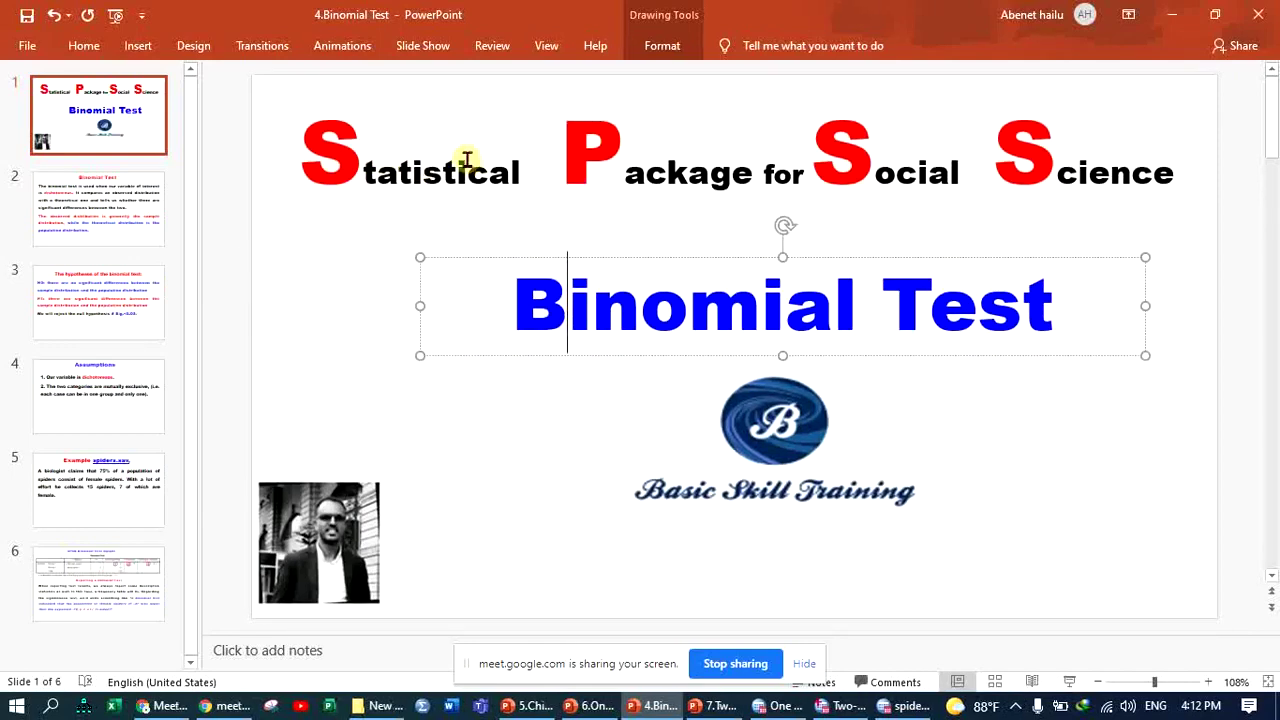
left_click(466, 164)
left_click_drag(646, 114, 635, 106)
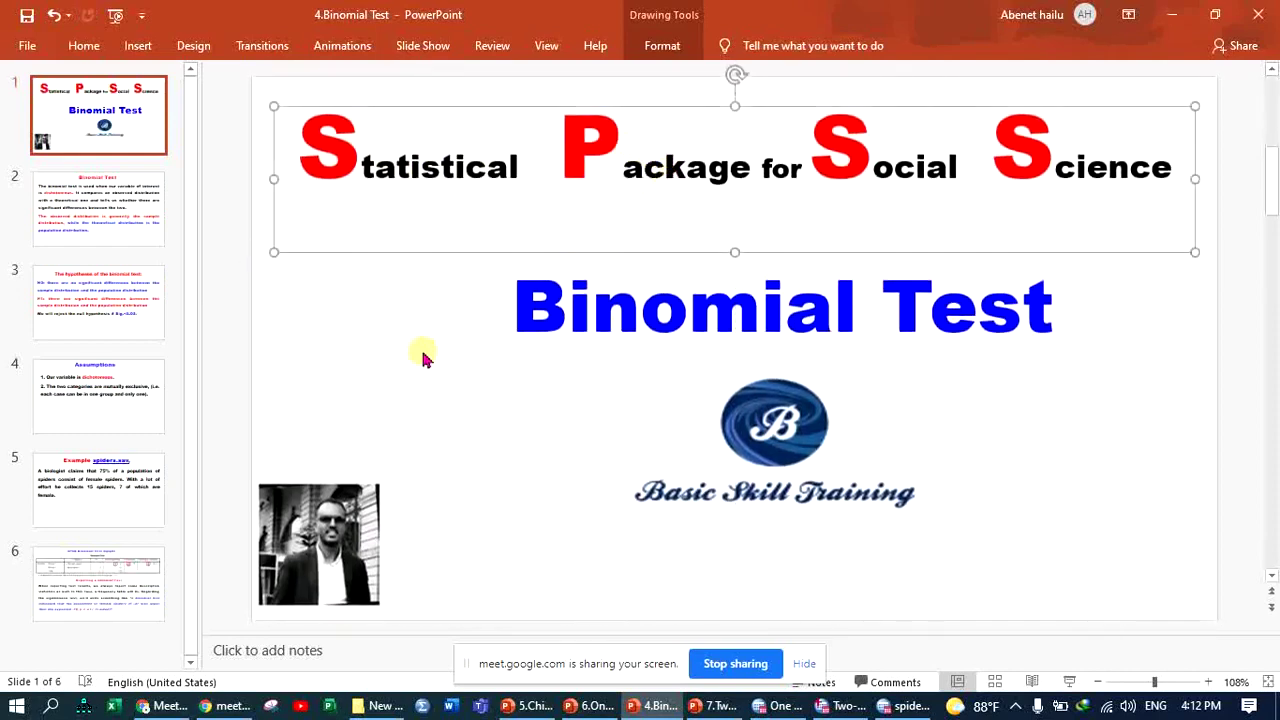
left_click(603, 324)
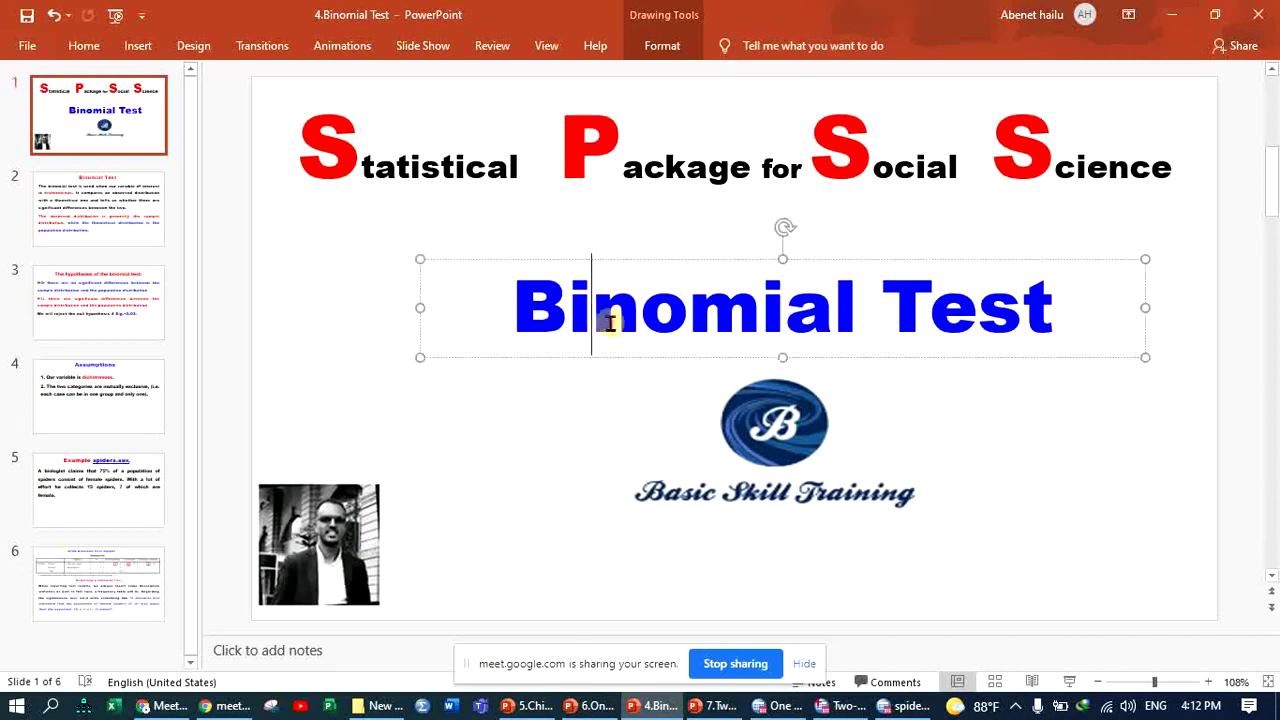
left_click(621, 233)
left_click(598, 318)
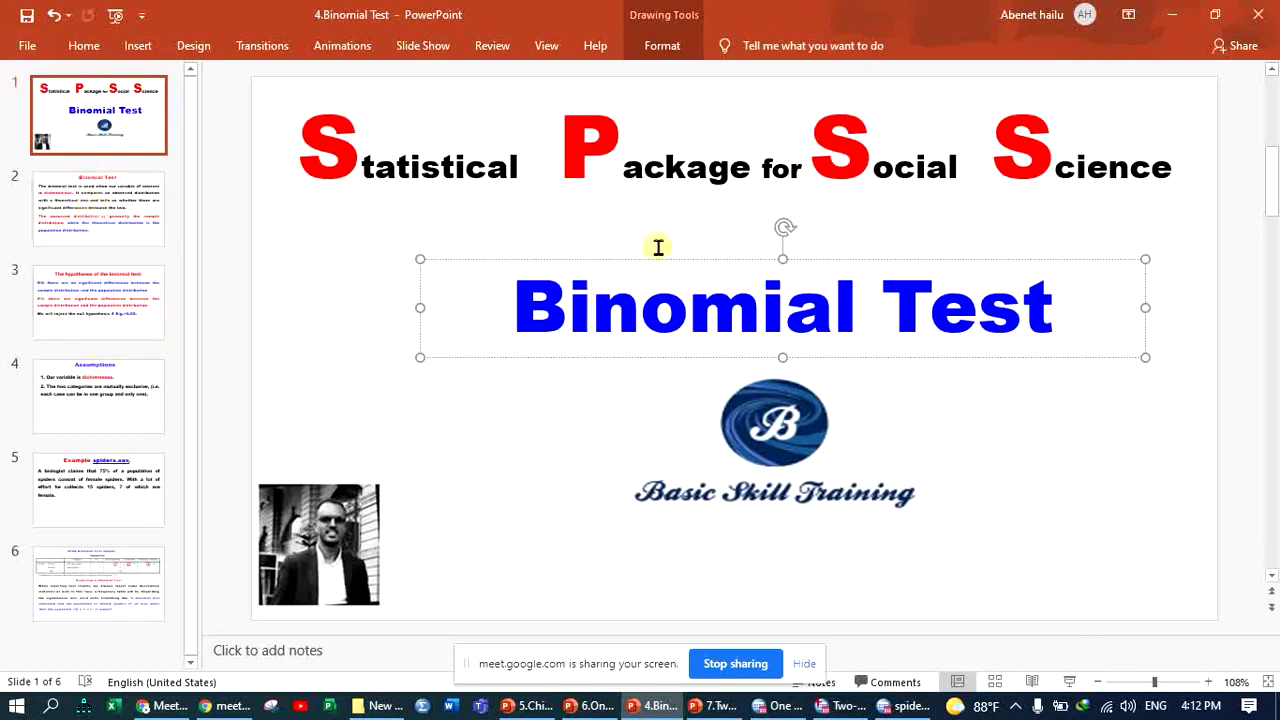
left_click(333, 239)
left_click(345, 292)
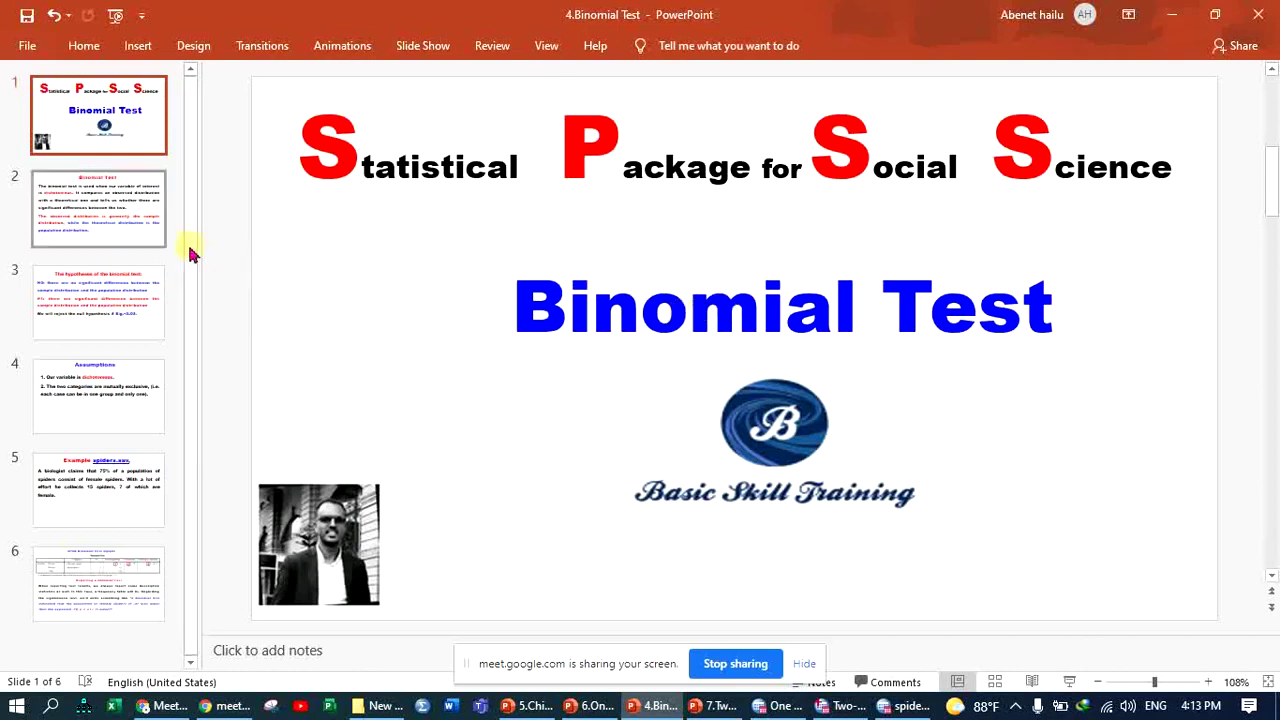
- Show slide 2 and highlight 'observed distribution' in the explanation text
left_click(115, 215)
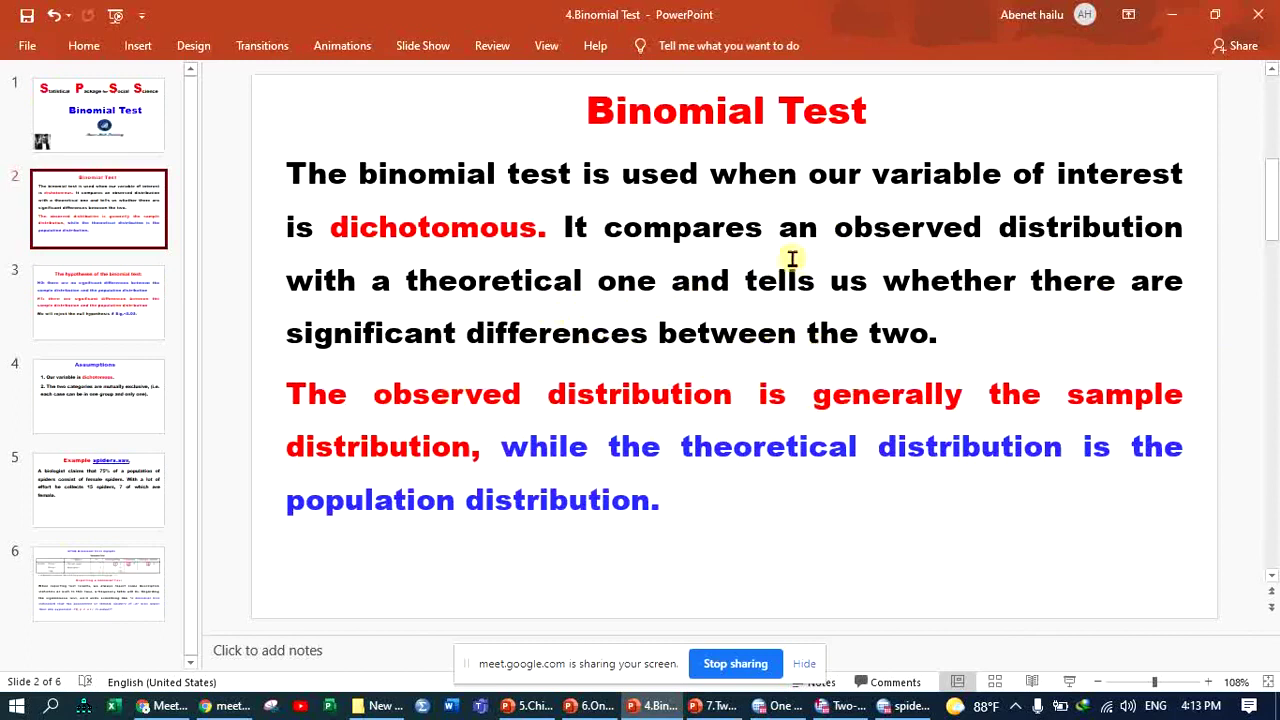
left_click(895, 242)
left_click_drag(842, 226, 1148, 228)
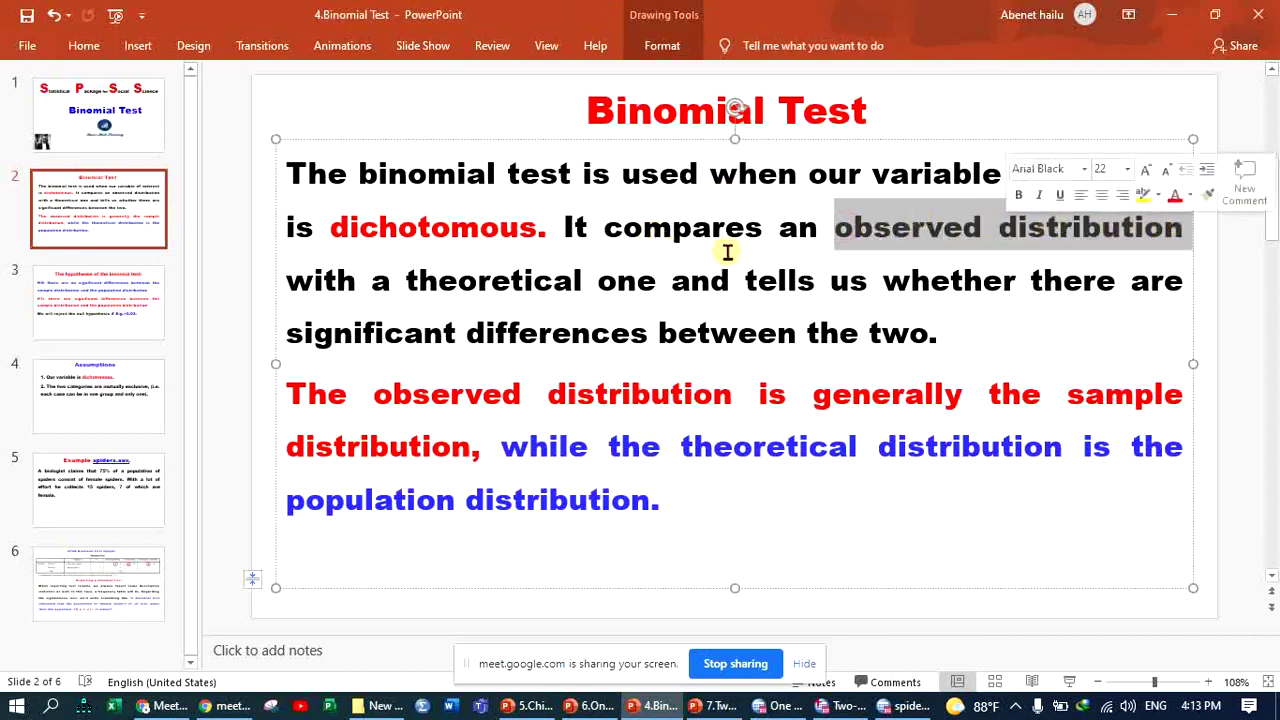
- Highlight 'theoretical', point to the population distribution line, then deselect the text
left_click(432, 280)
left_click_drag(409, 280, 608, 286)
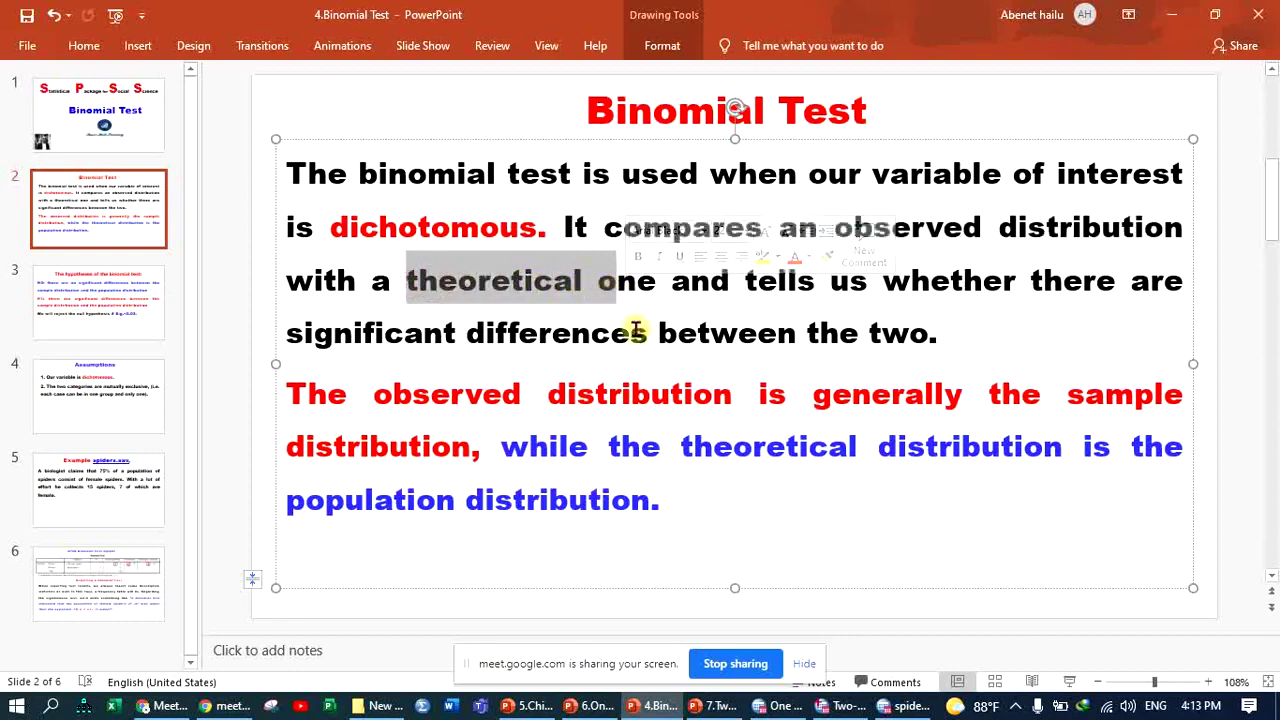
left_click(634, 330)
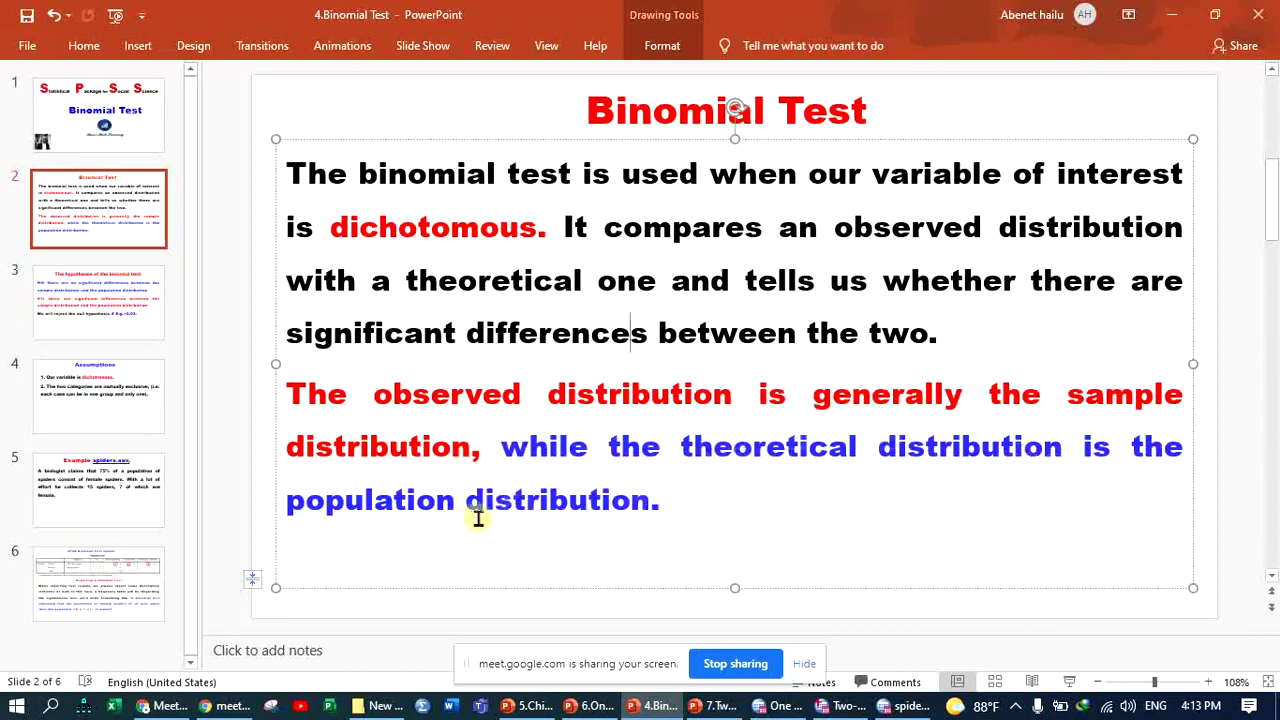
left_click(431, 610)
left_click(538, 500)
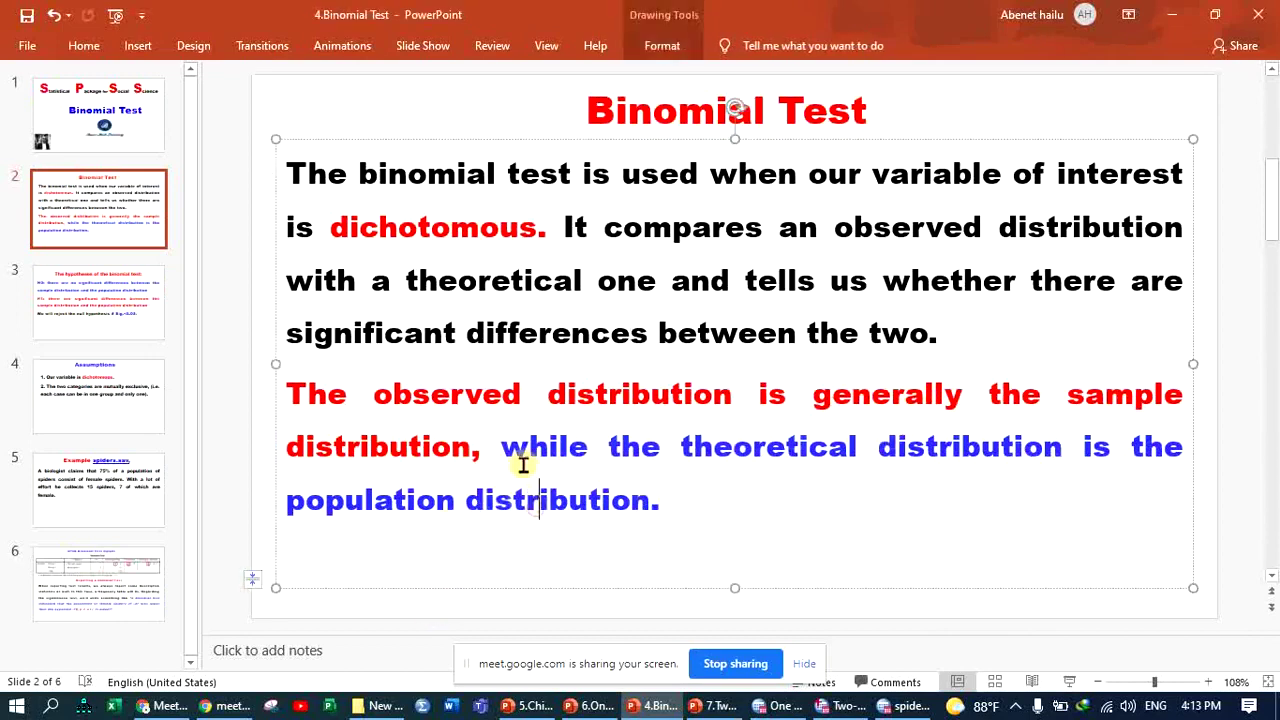
left_click(784, 600)
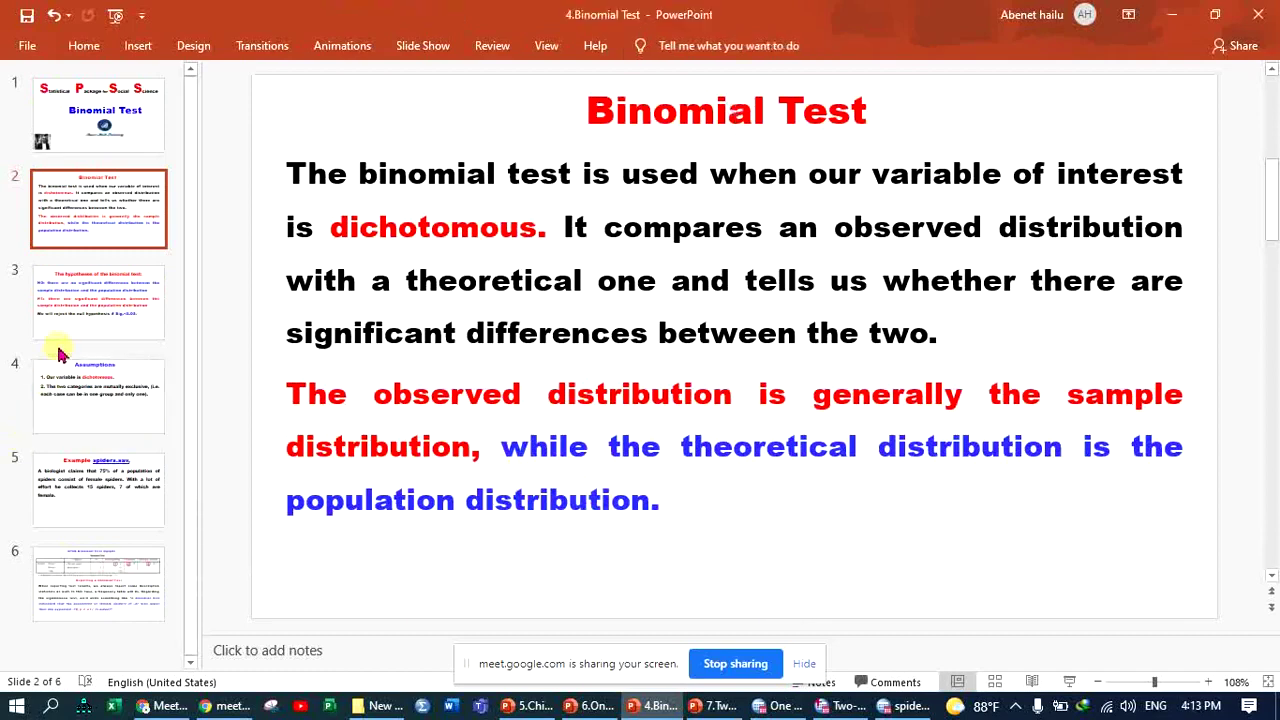
- Show the slide 3 hypotheses and highlight the Sig.<0.05 rejection rule
left_click(86, 300)
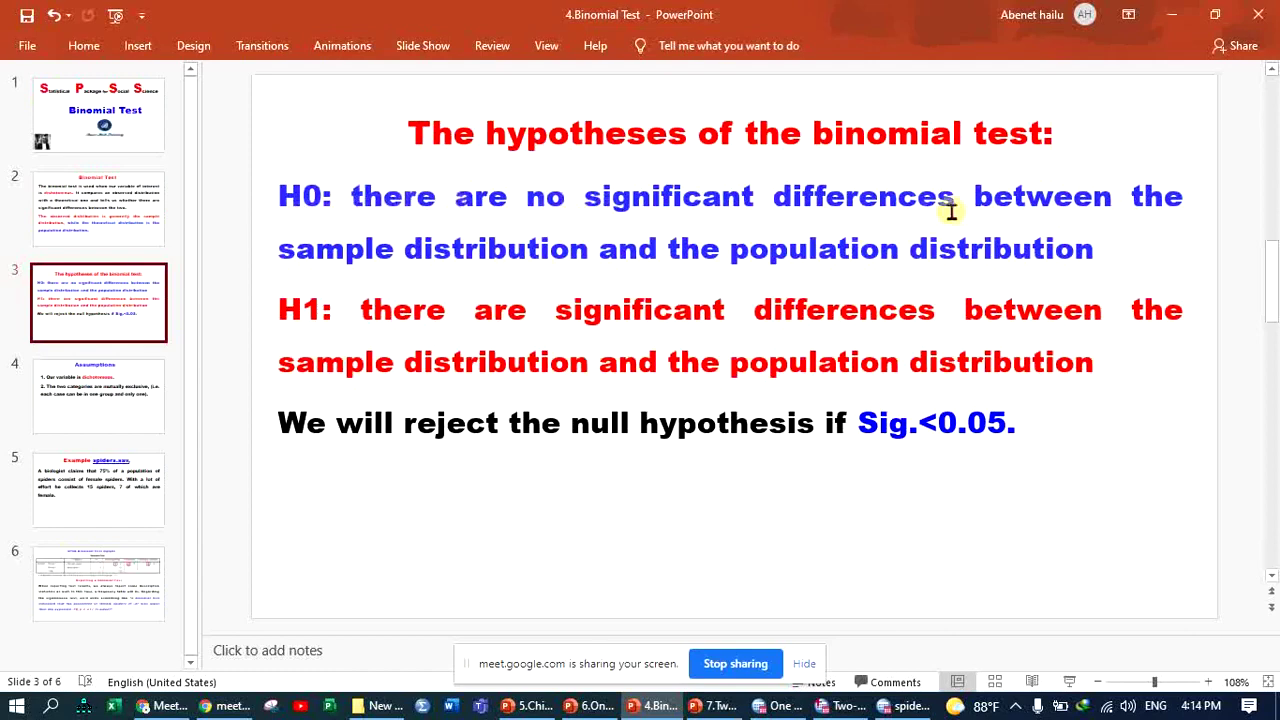
left_click(508, 250)
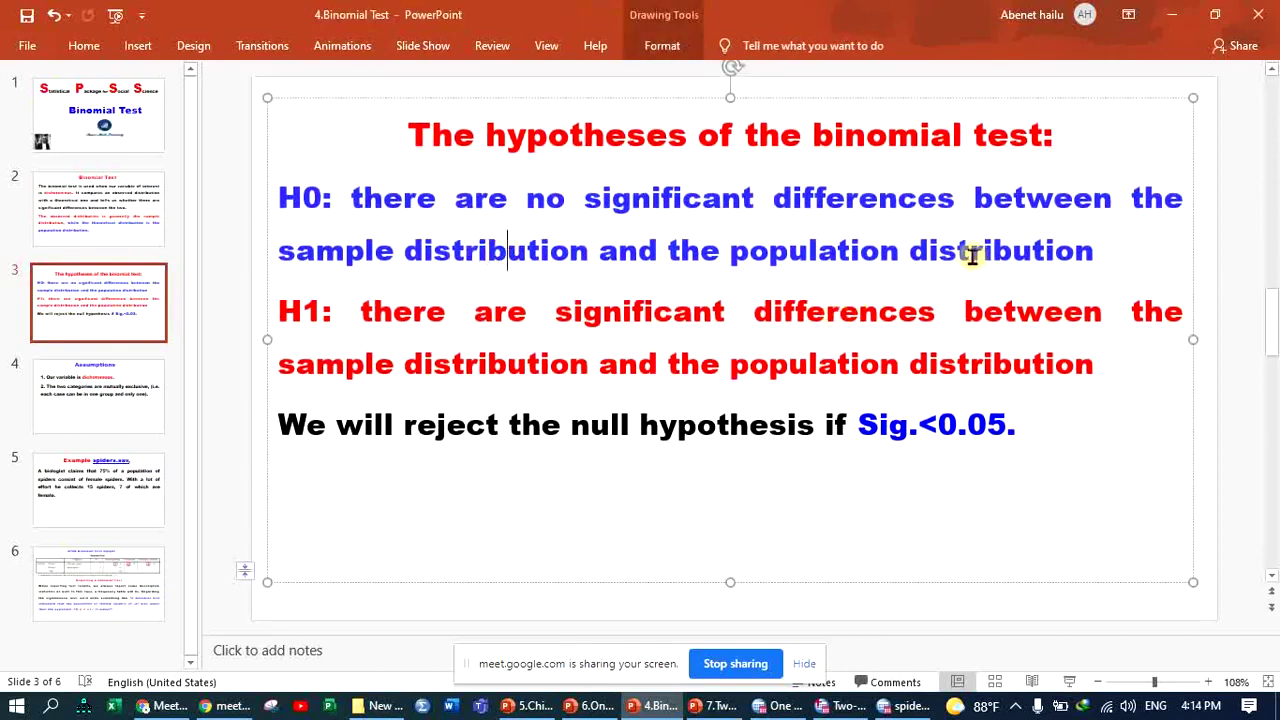
left_click(857, 598)
left_click(958, 424)
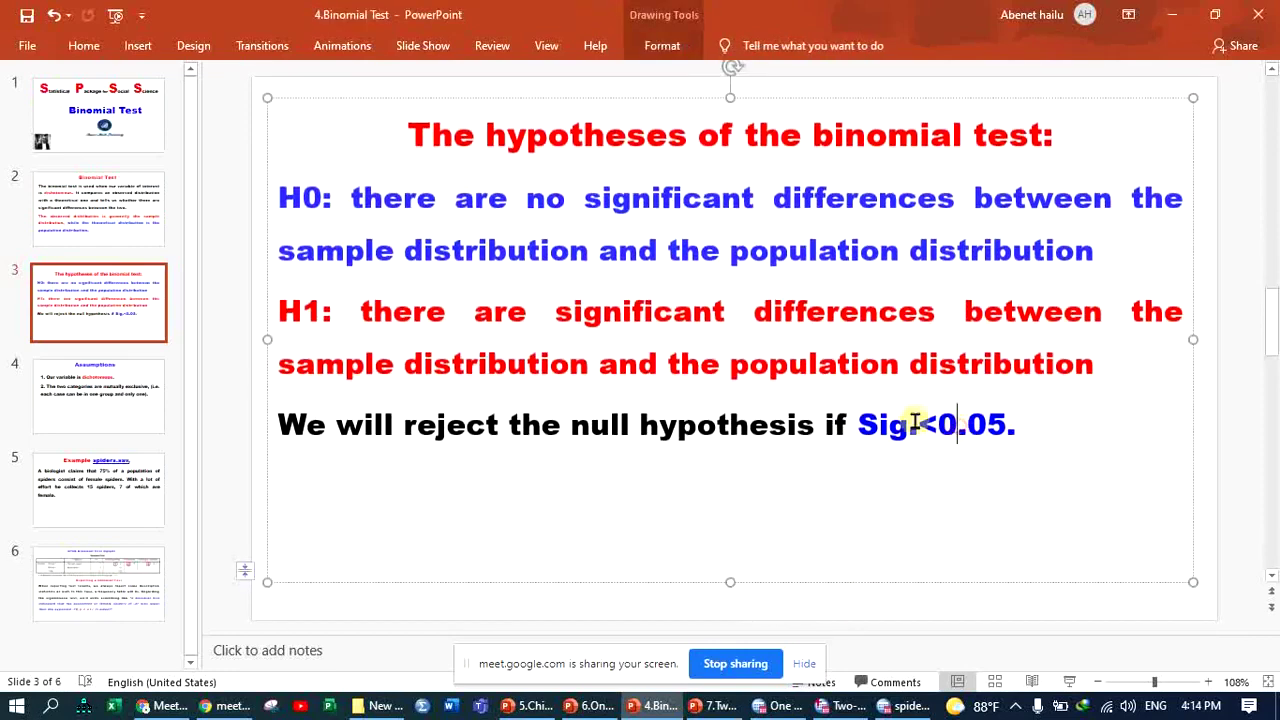
left_click_drag(857, 426, 1023, 428)
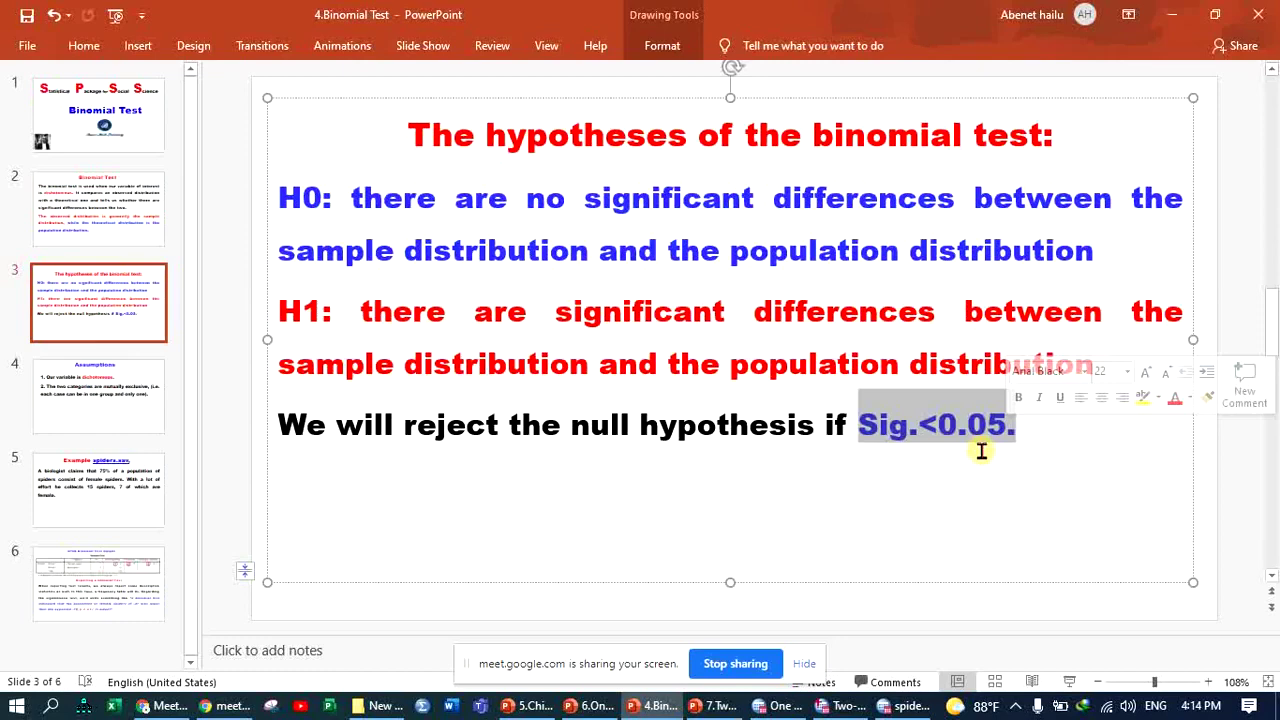
- Emphasise the H0 and H1 statements, then move on to slide 4, Assumptions
triple_click(704, 229)
triple_click(651, 325)
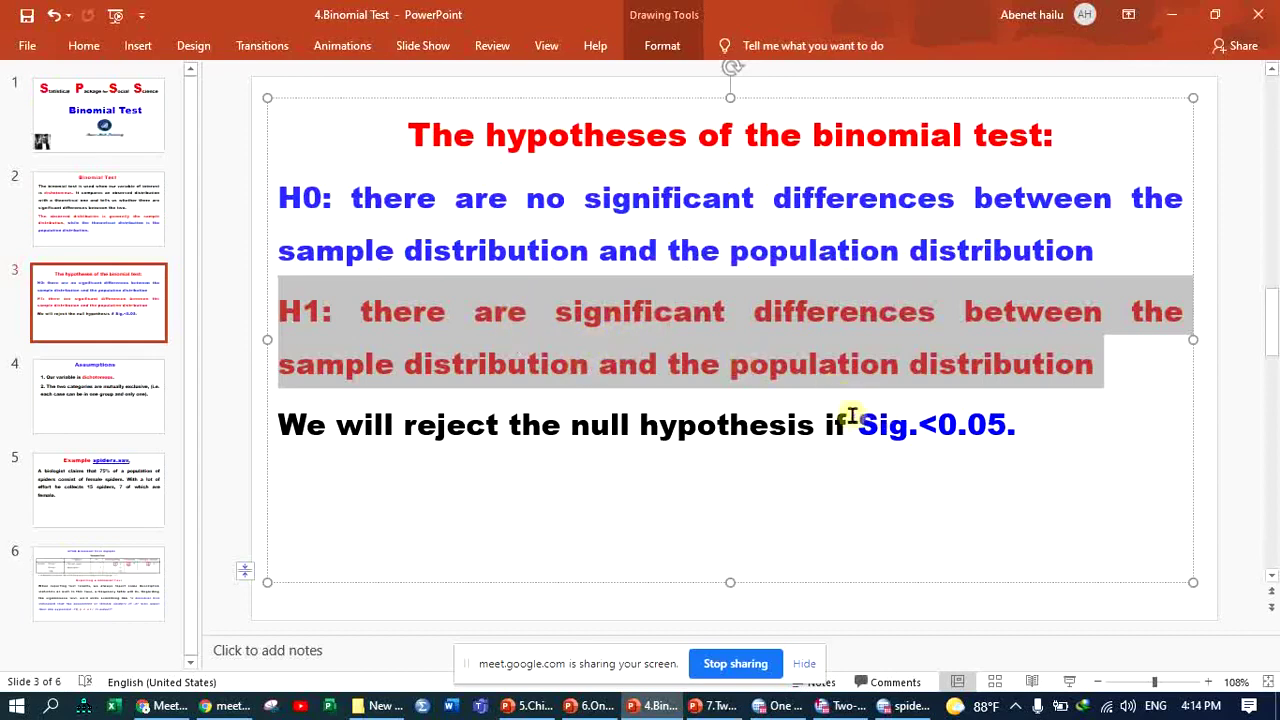
double_click(731, 243)
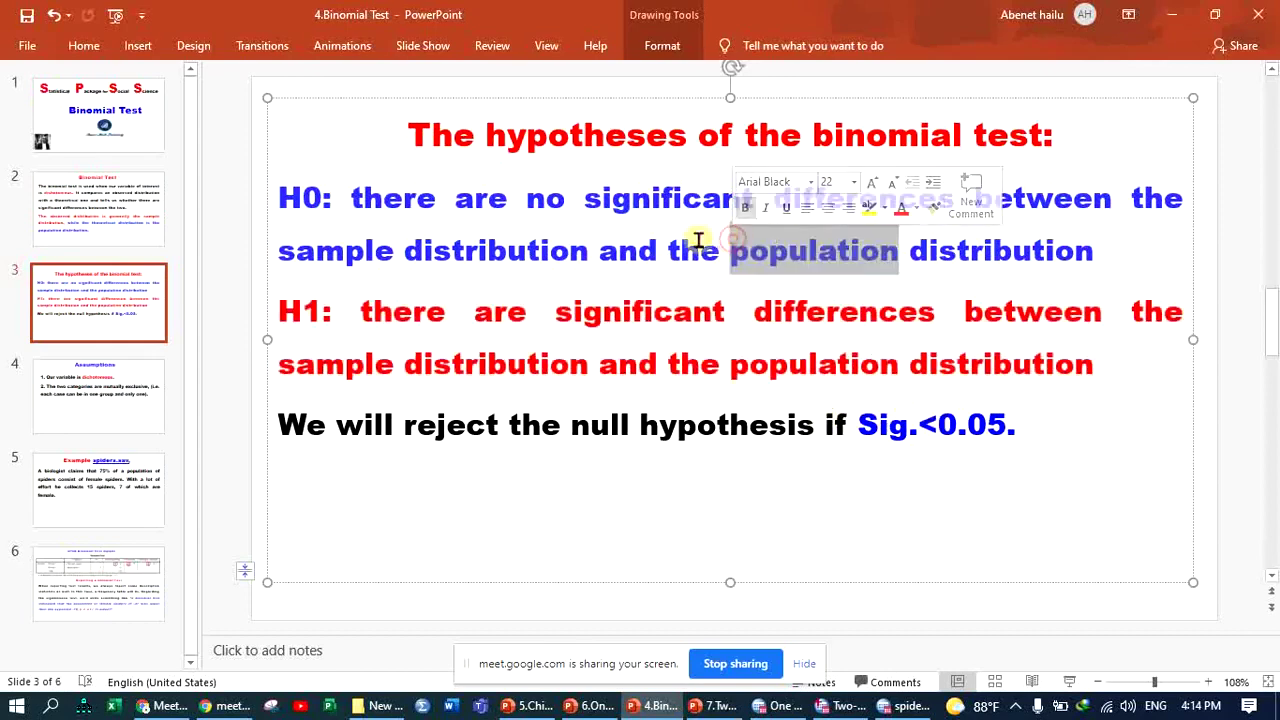
double_click(682, 357)
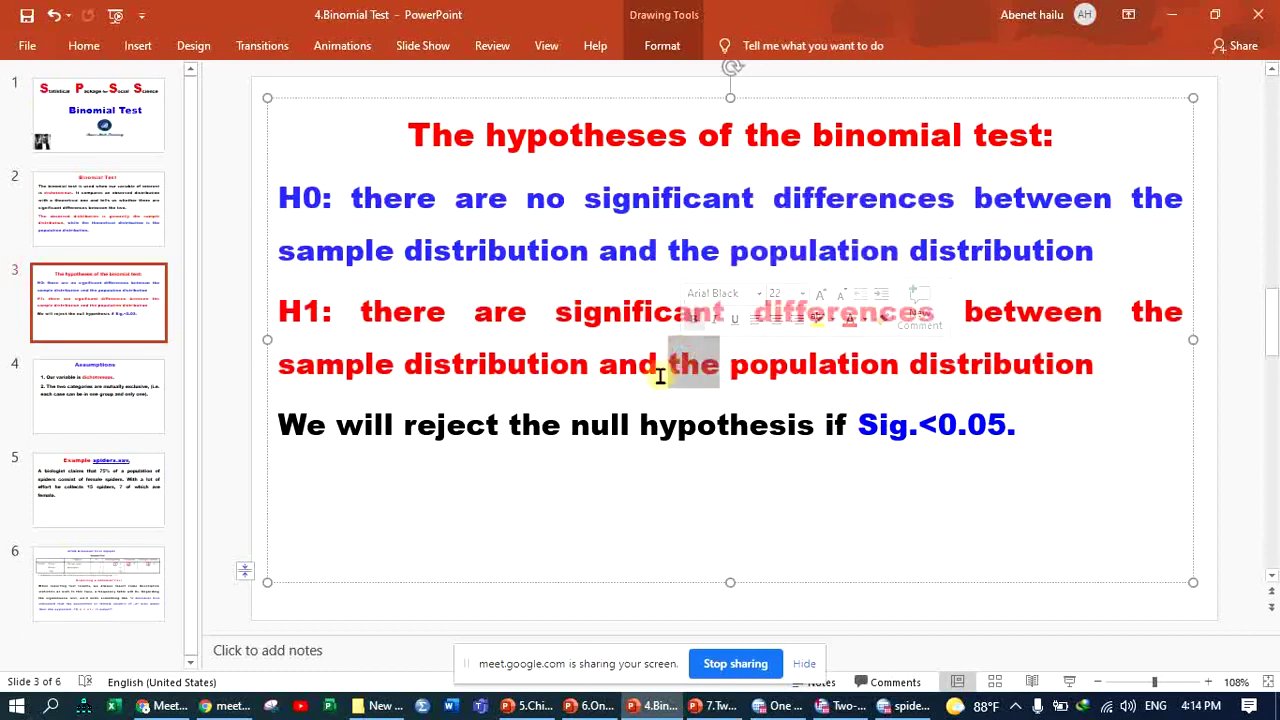
left_click(639, 362)
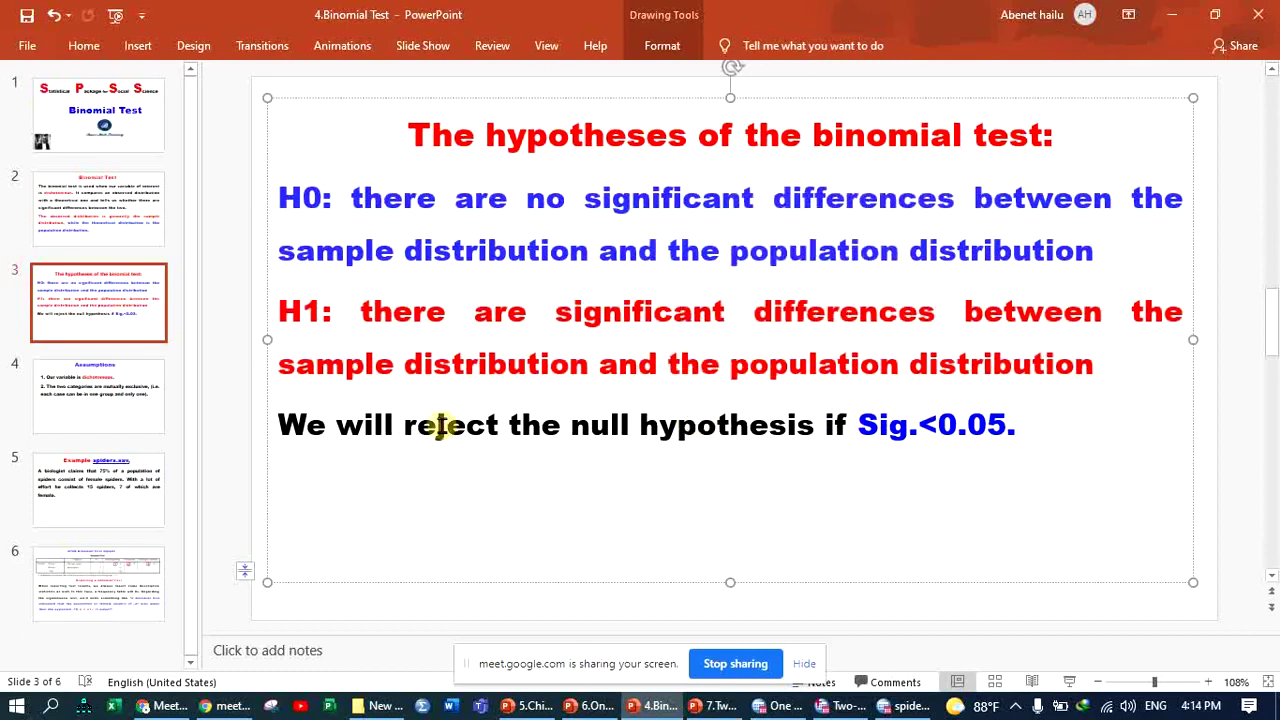
left_click(89, 410)
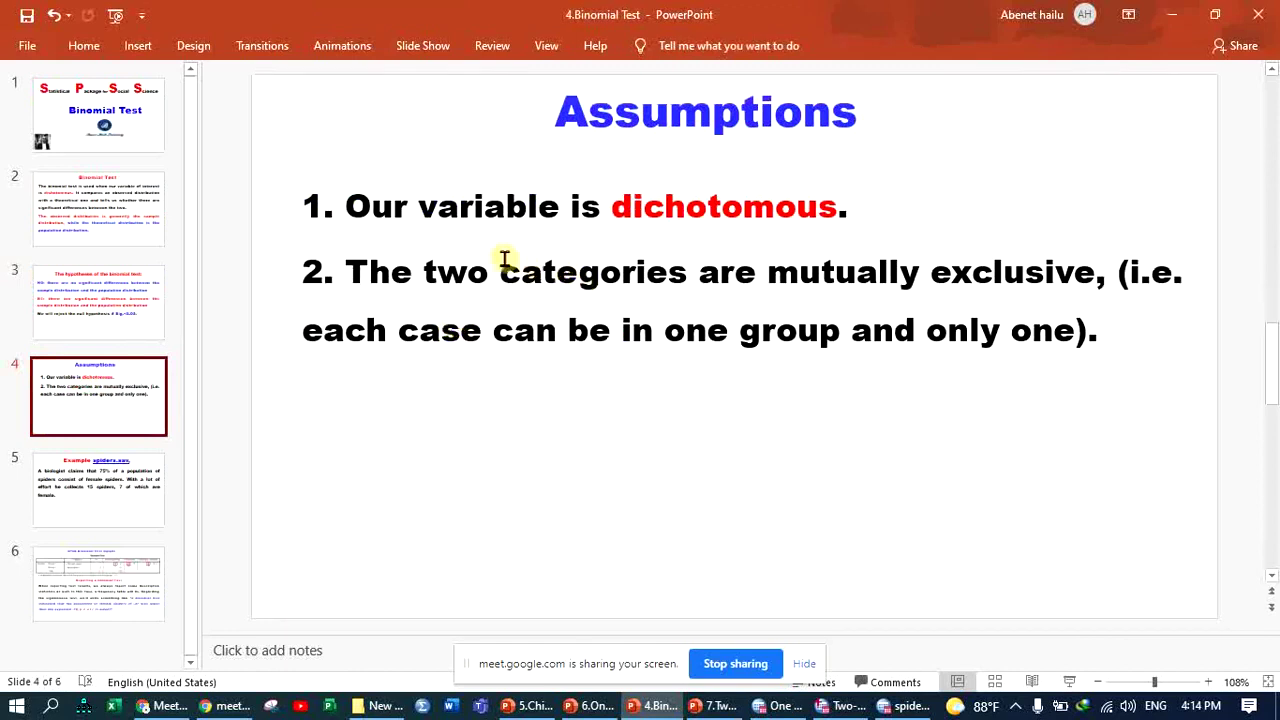
- Emphasise 'dichotomous' and 'mutually exclusive' on slide 4, then go to the spiders.sav example slide
double_click(690, 208)
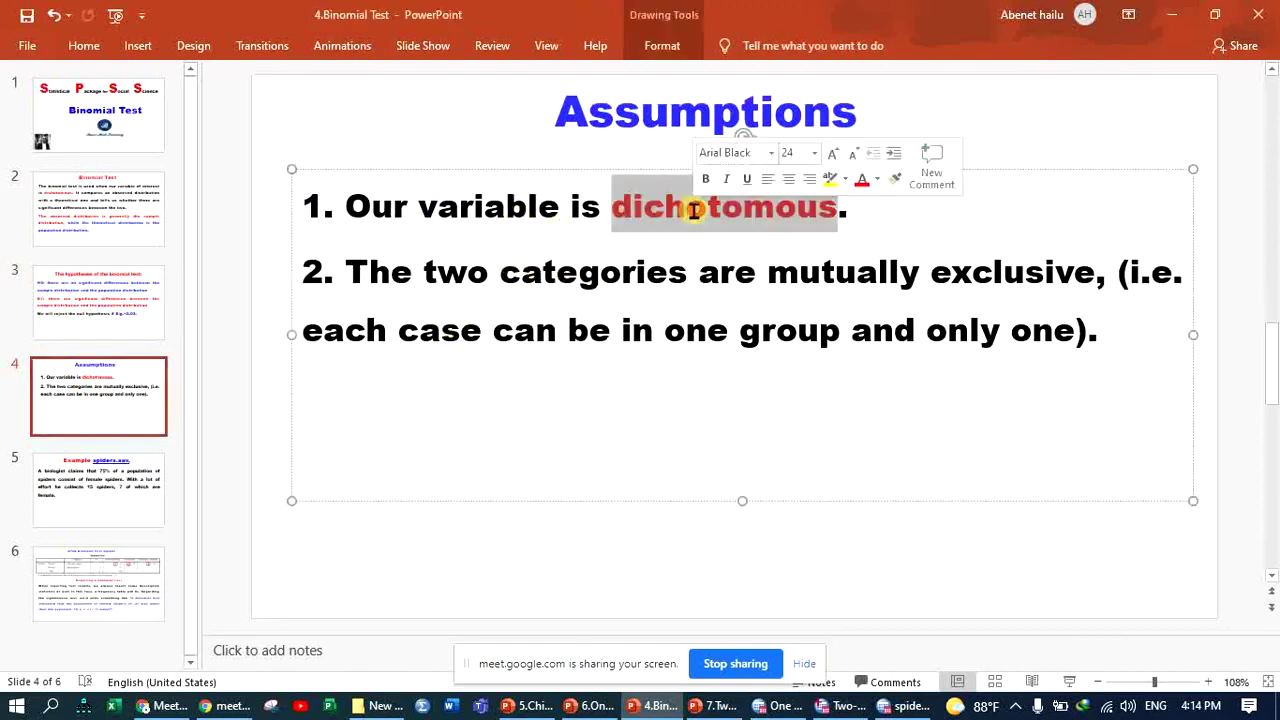
left_click(614, 128)
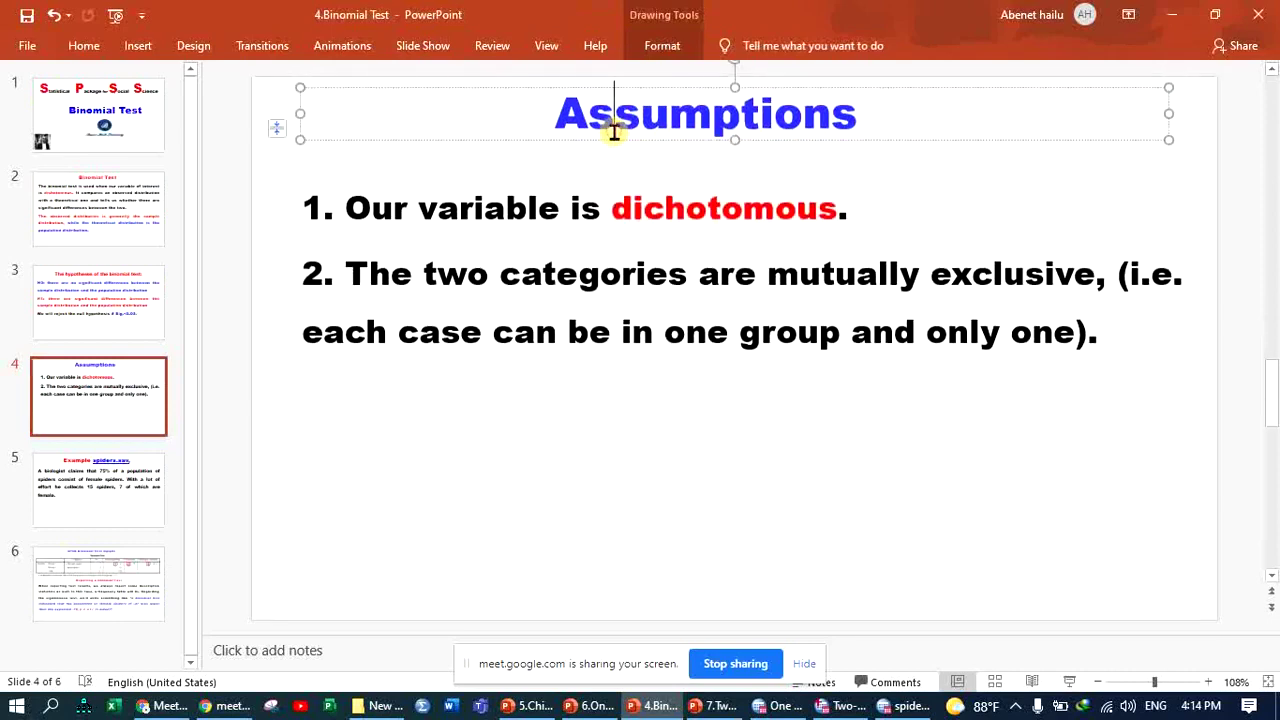
left_click(686, 207)
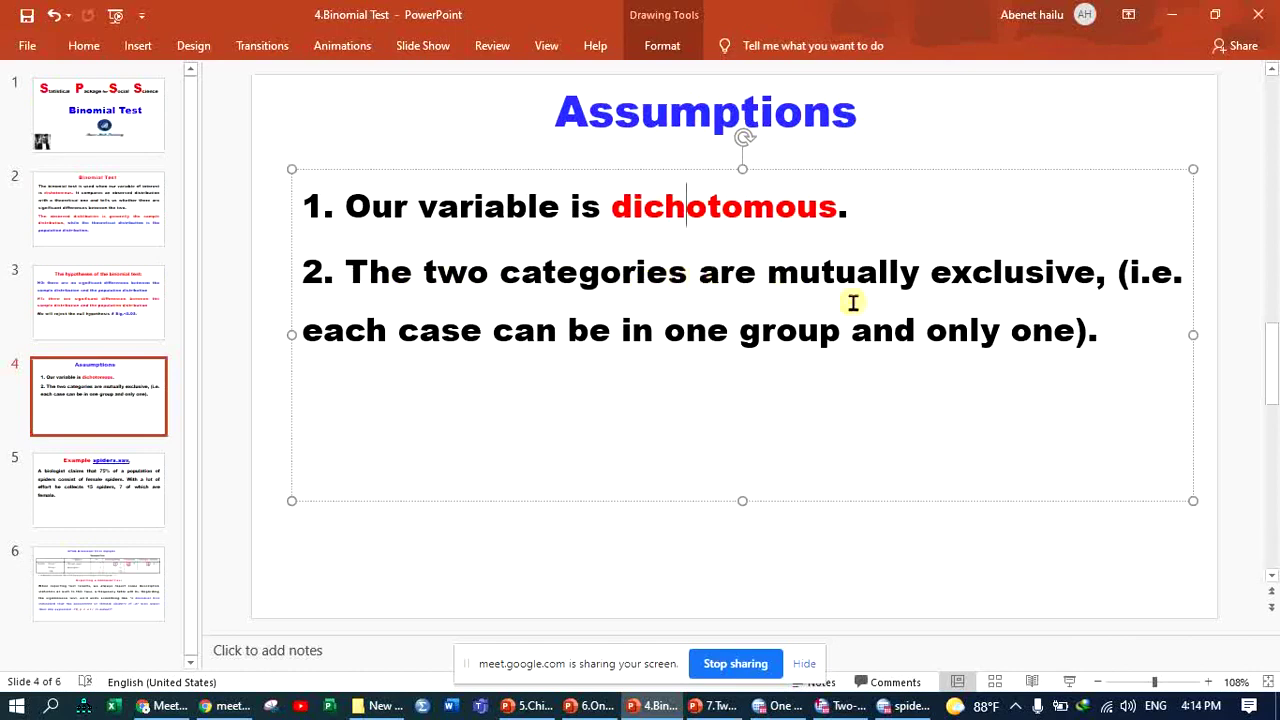
left_click_drag(772, 276, 986, 277)
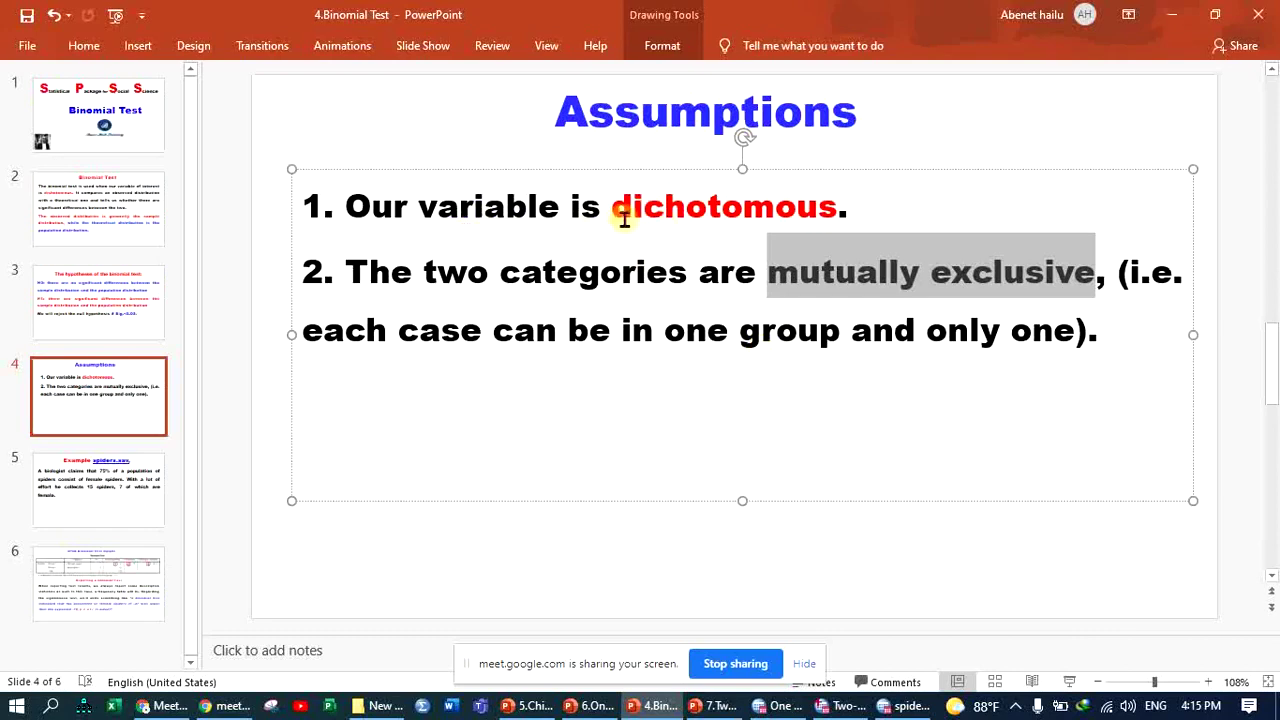
left_click(118, 505)
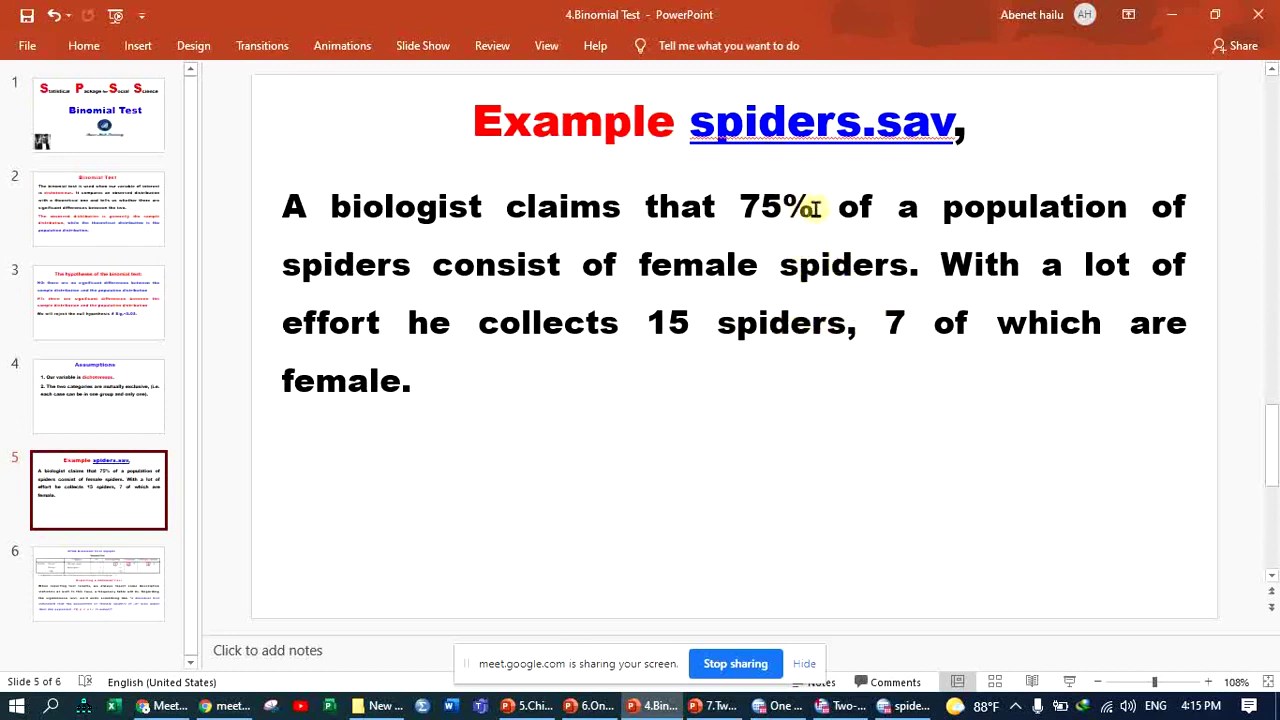
- Highlight the 75% female claim on slide 5 and switch to spiders-Binomial Test.sav in SPSS
left_click_drag(836, 206, 740, 207)
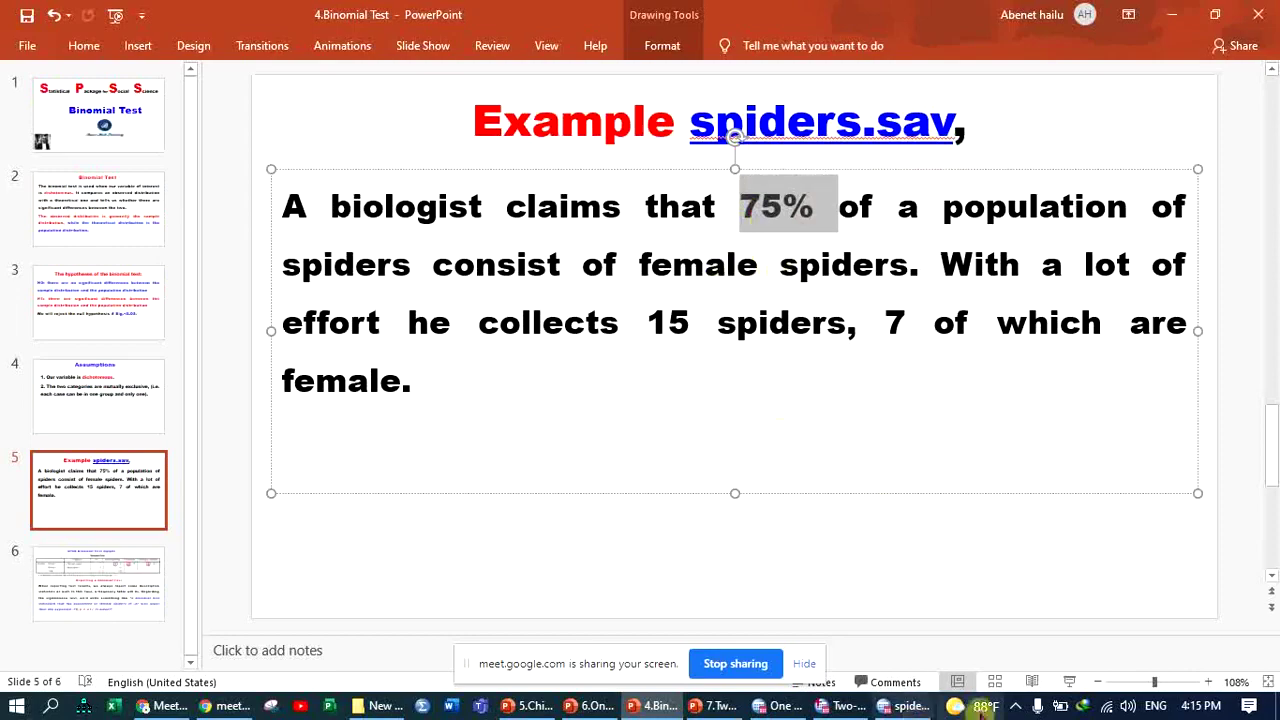
left_click(908, 704)
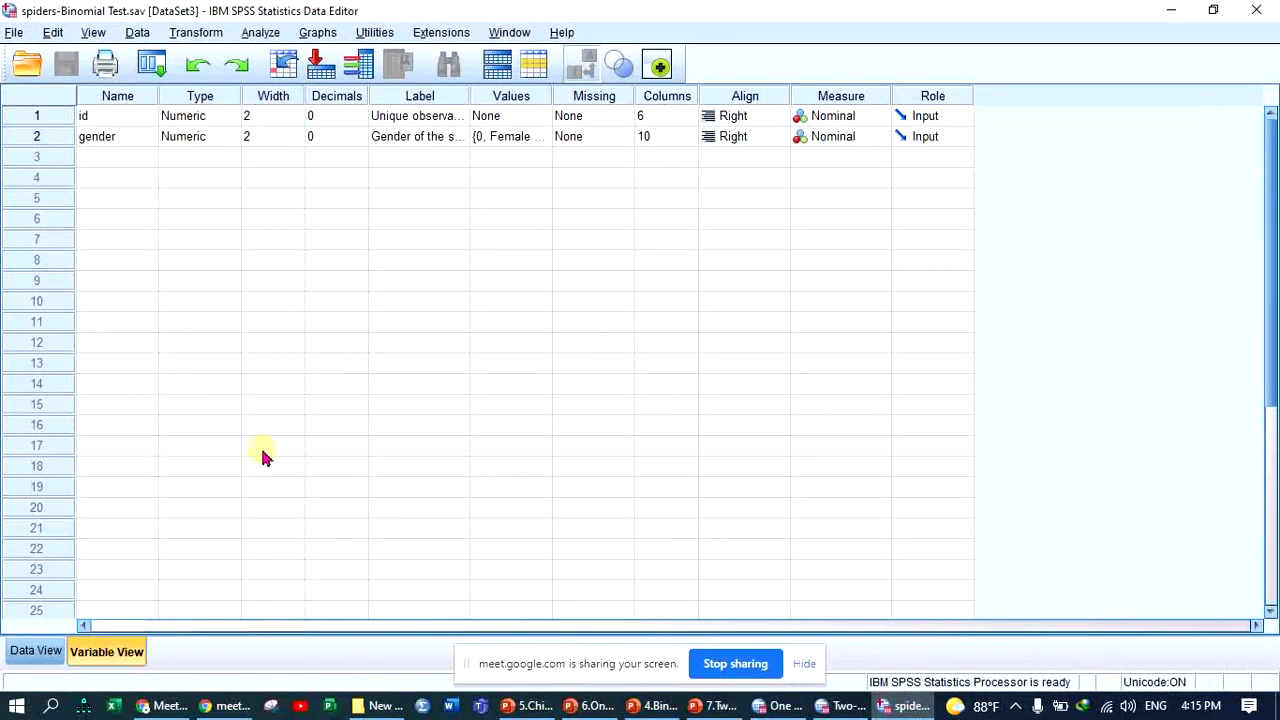
left_click(25, 650)
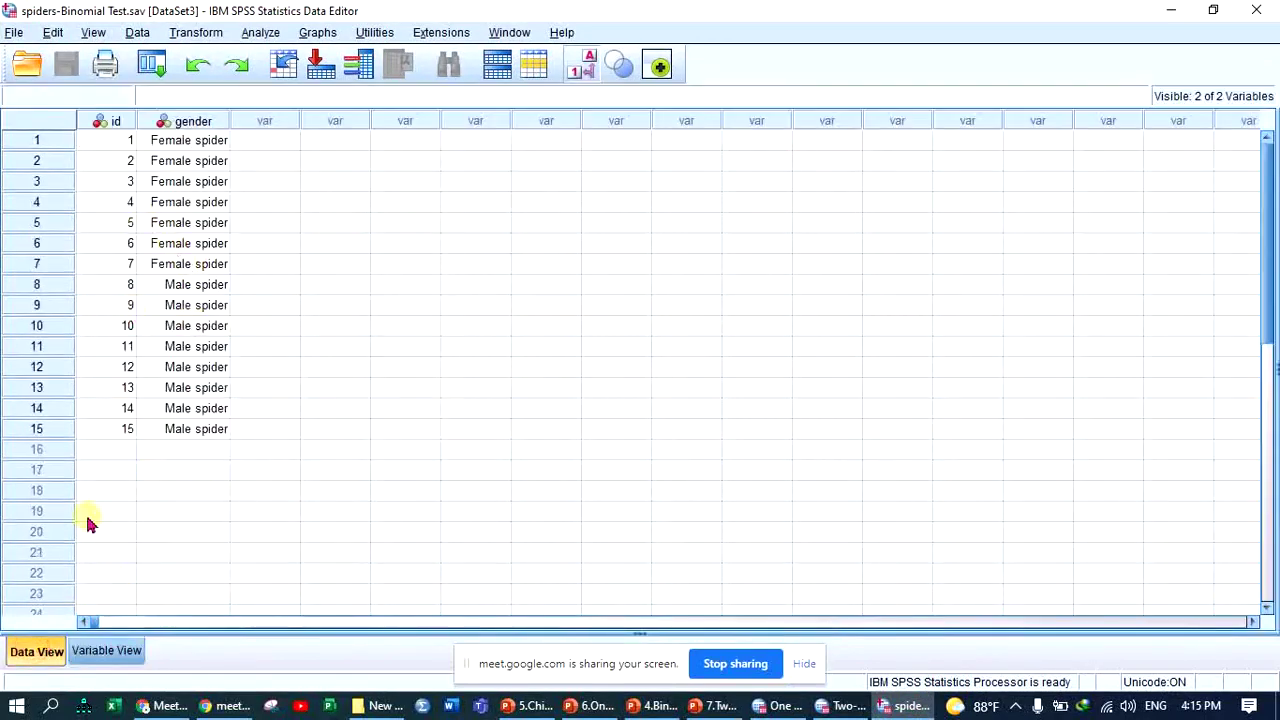
left_click(90, 650)
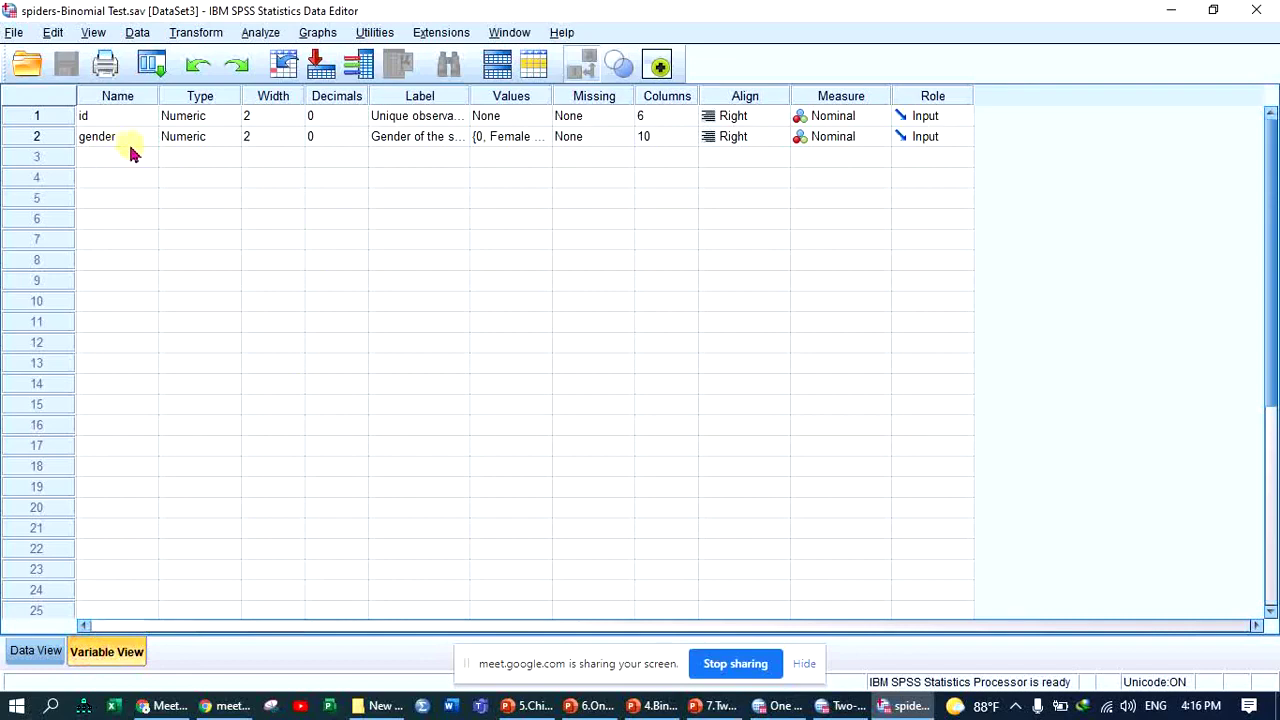
left_click(534, 140)
left_click(543, 136)
left_click(606, 331)
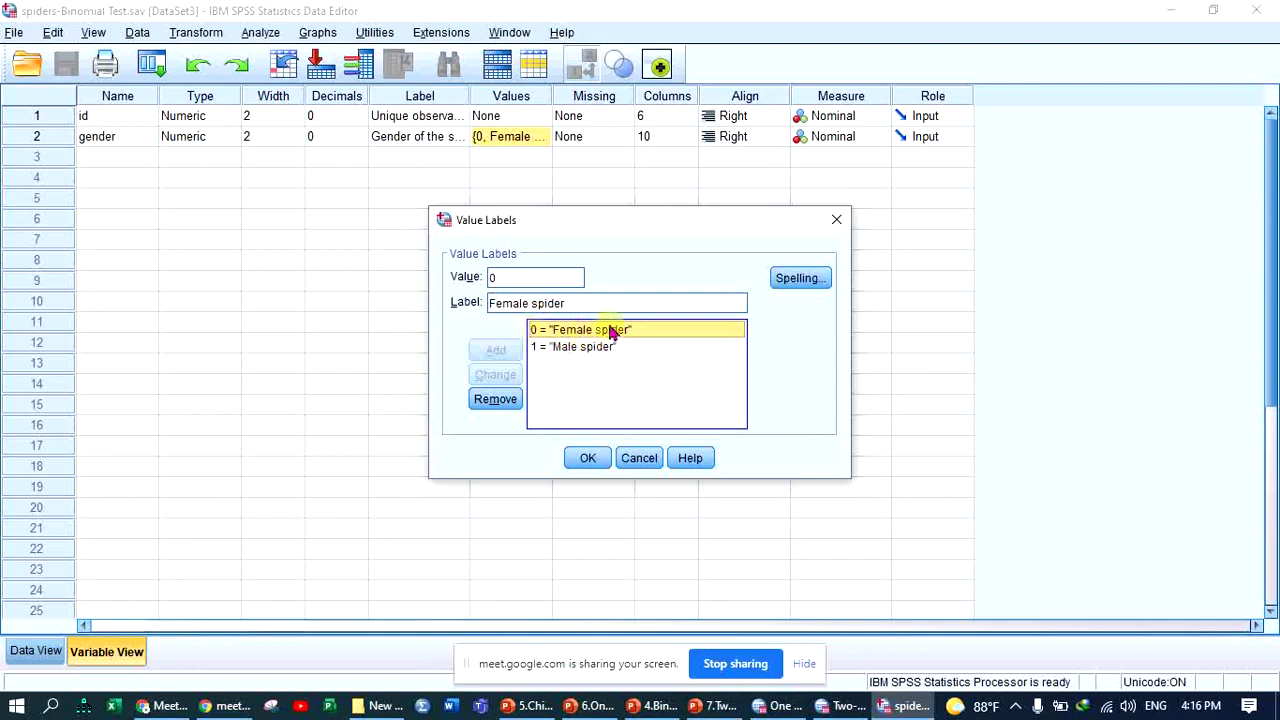
left_click(543, 348)
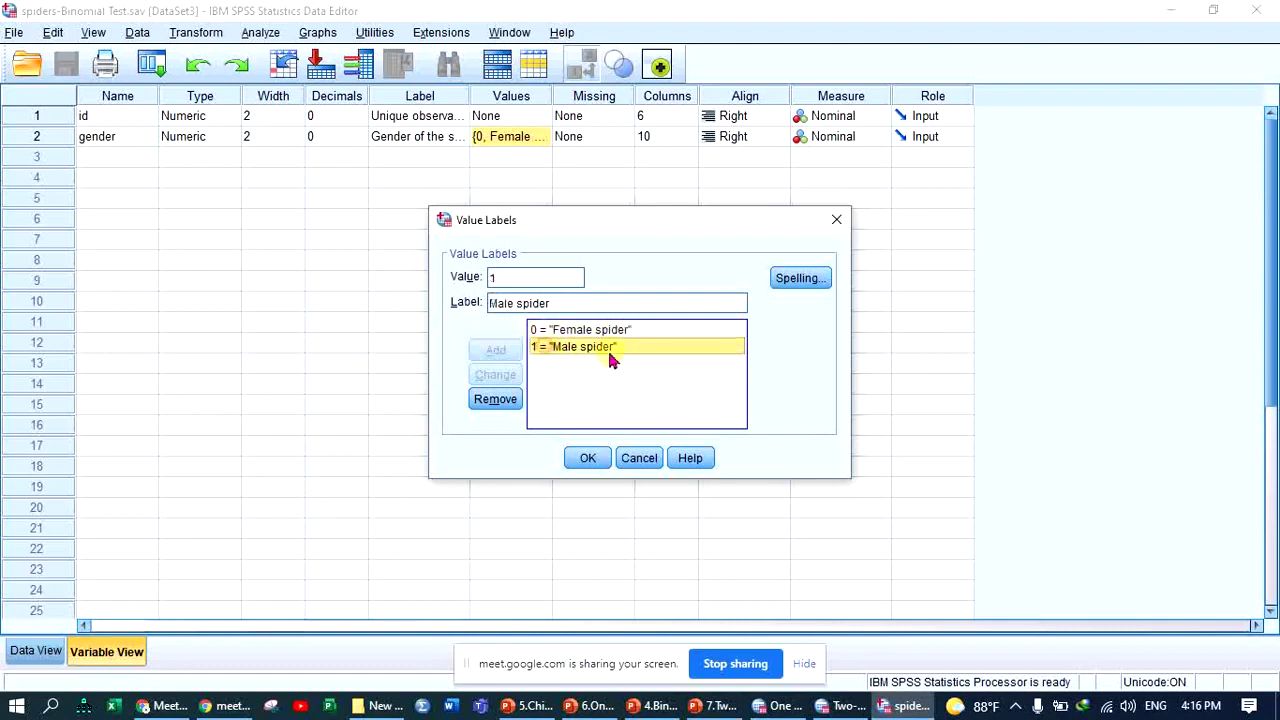
left_click(838, 222)
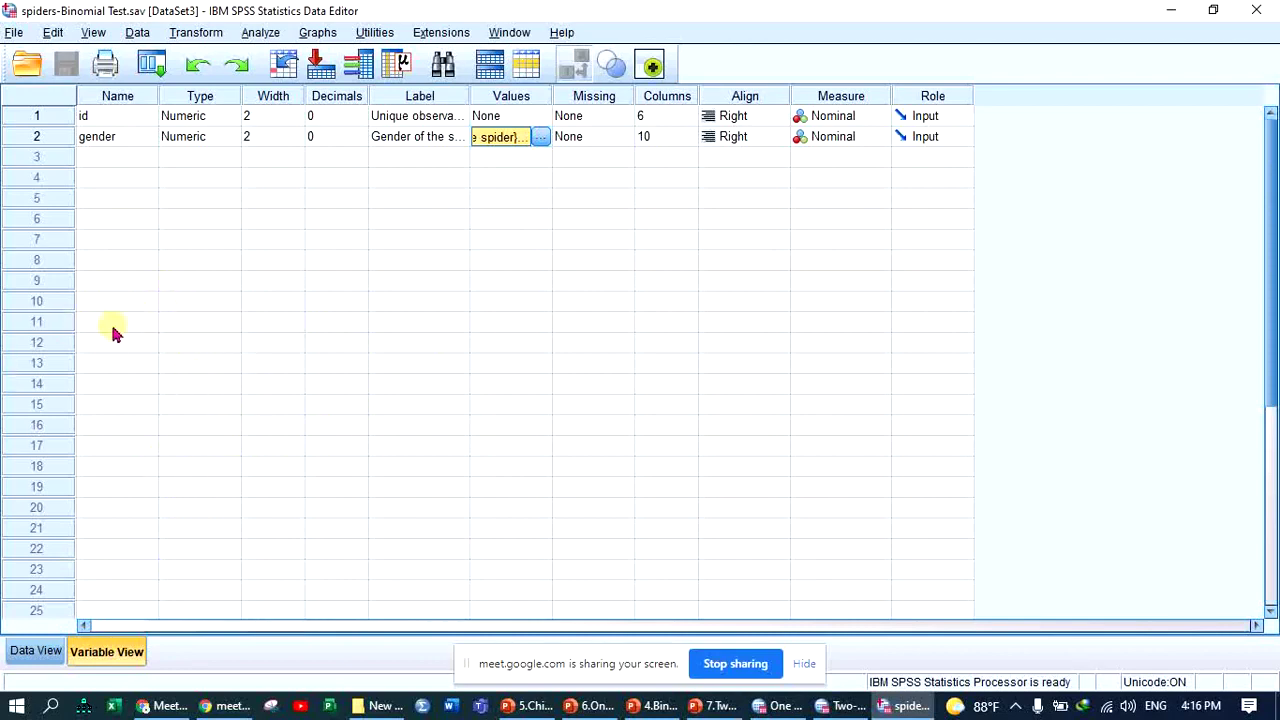
- Open Analyze > Nonparametric Tests > Legacy Dialogs > Binomial for the spiders data
left_click(259, 32)
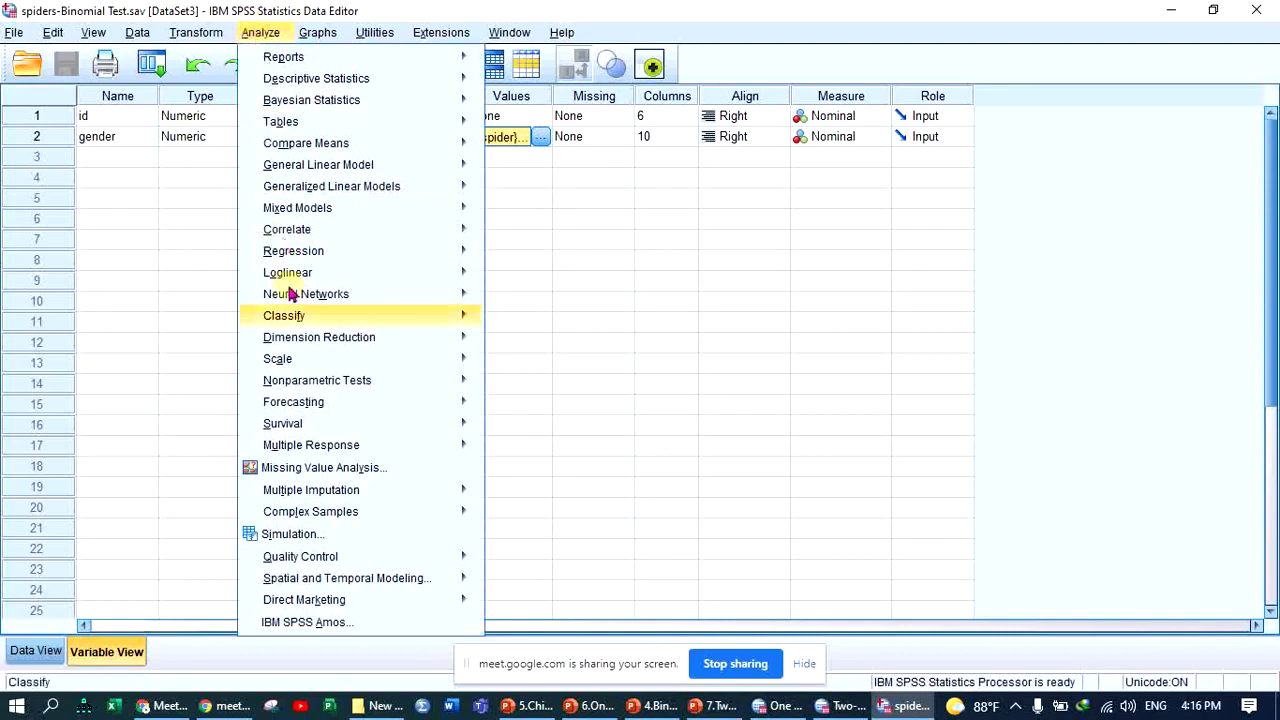
mouse_move(310, 385)
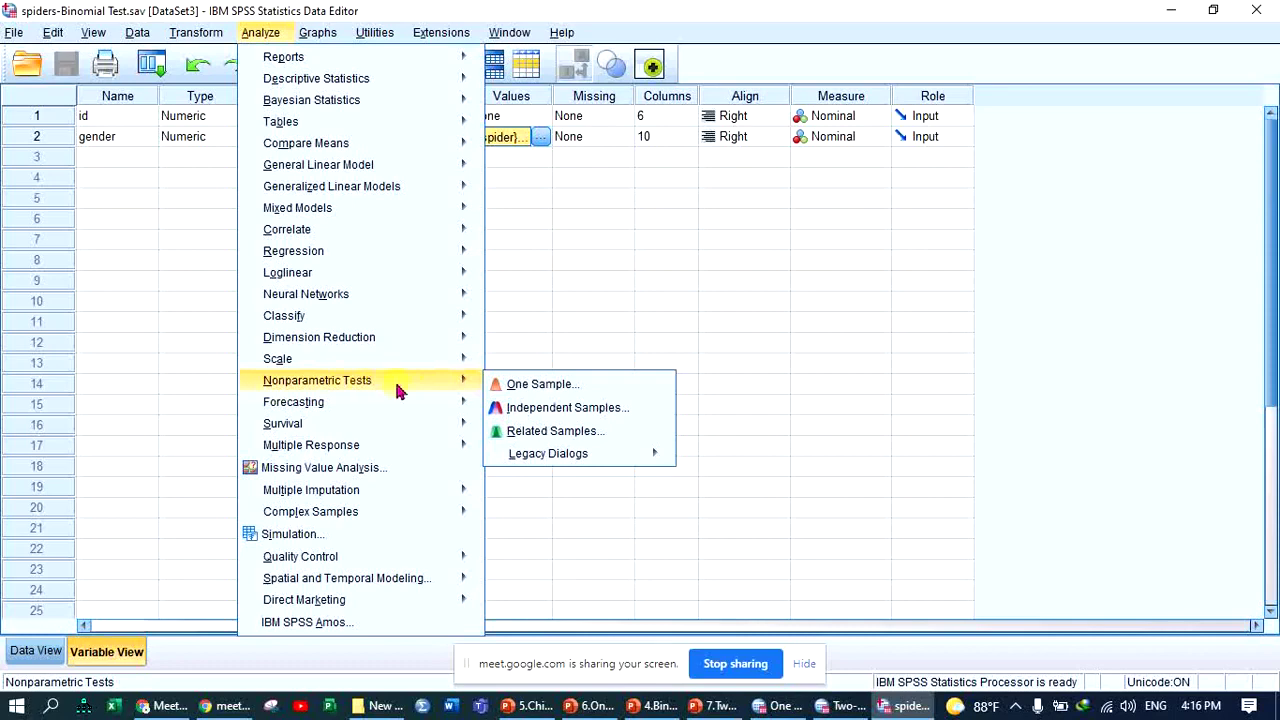
mouse_move(567, 456)
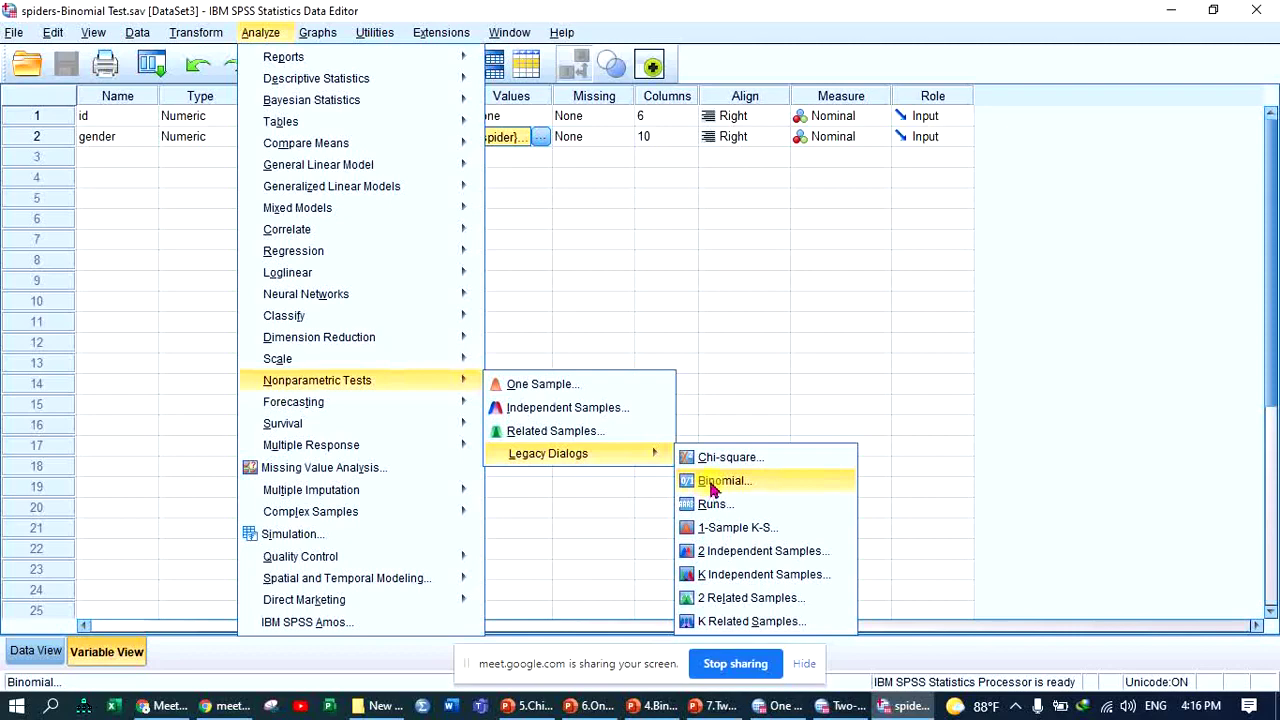
left_click(714, 482)
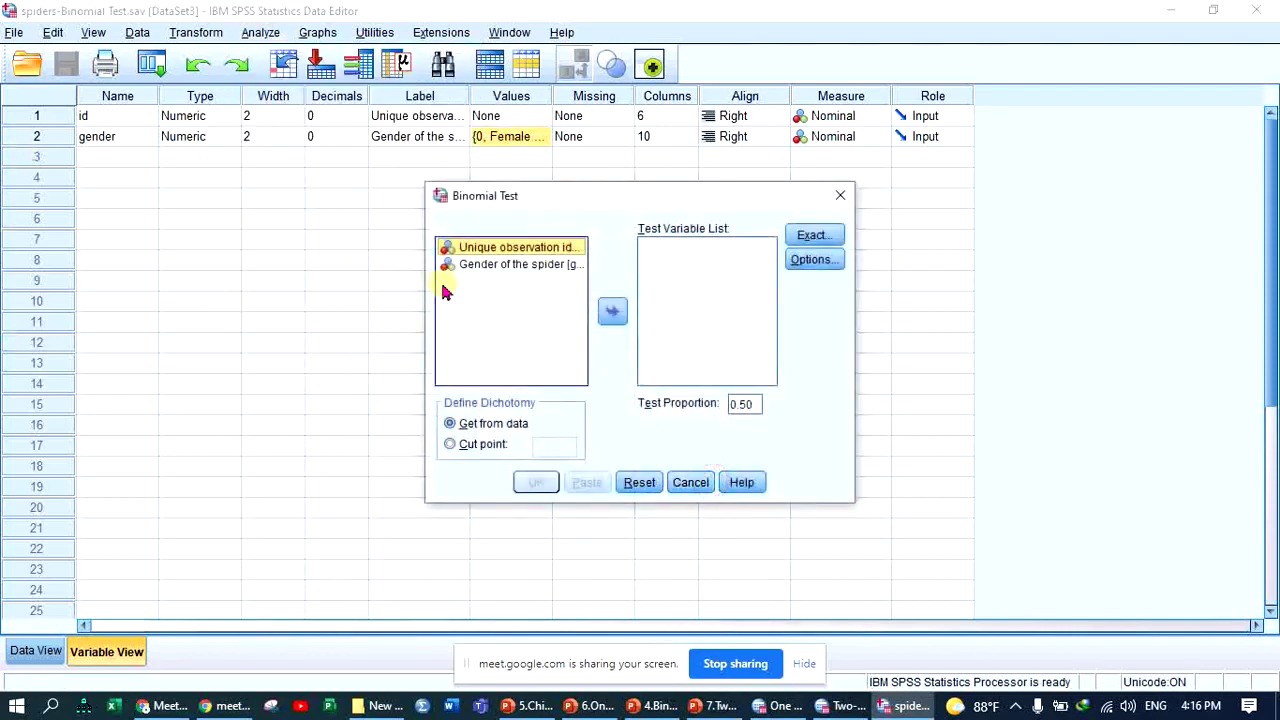
- Add Gender of the spider as test variable, set test proportion to .75, and run the test
left_click(516, 266)
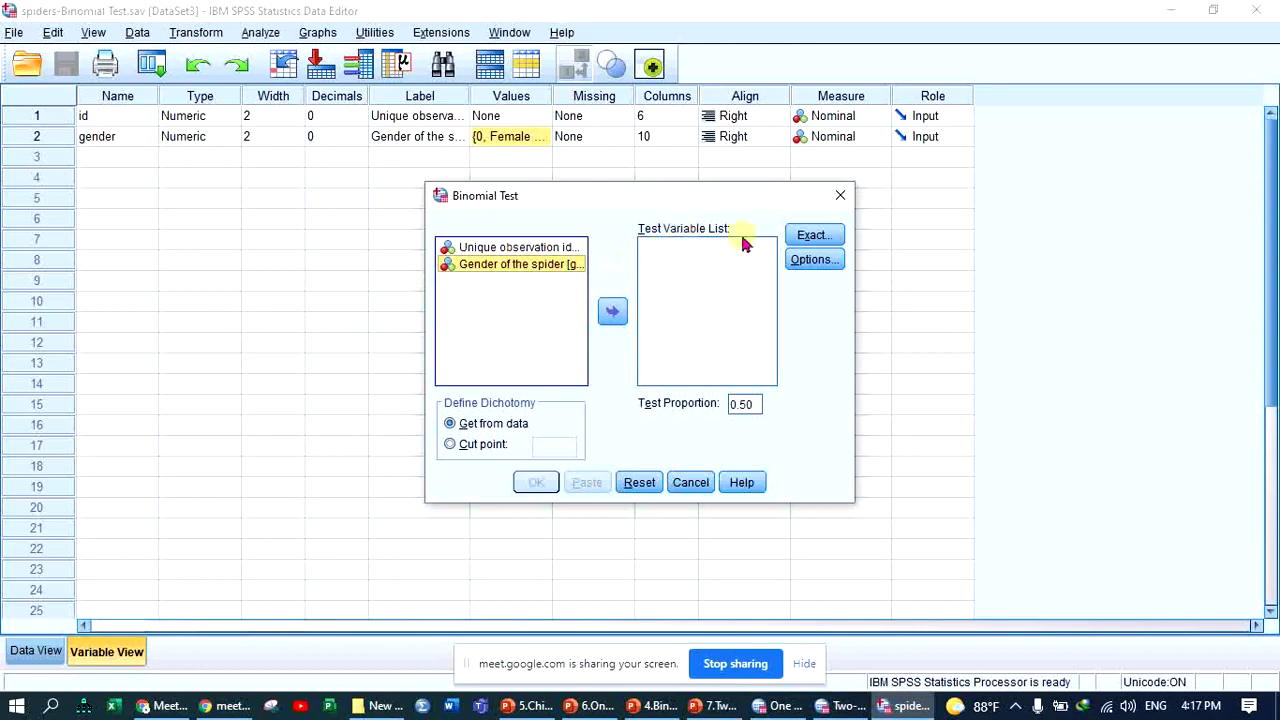
left_click(613, 314)
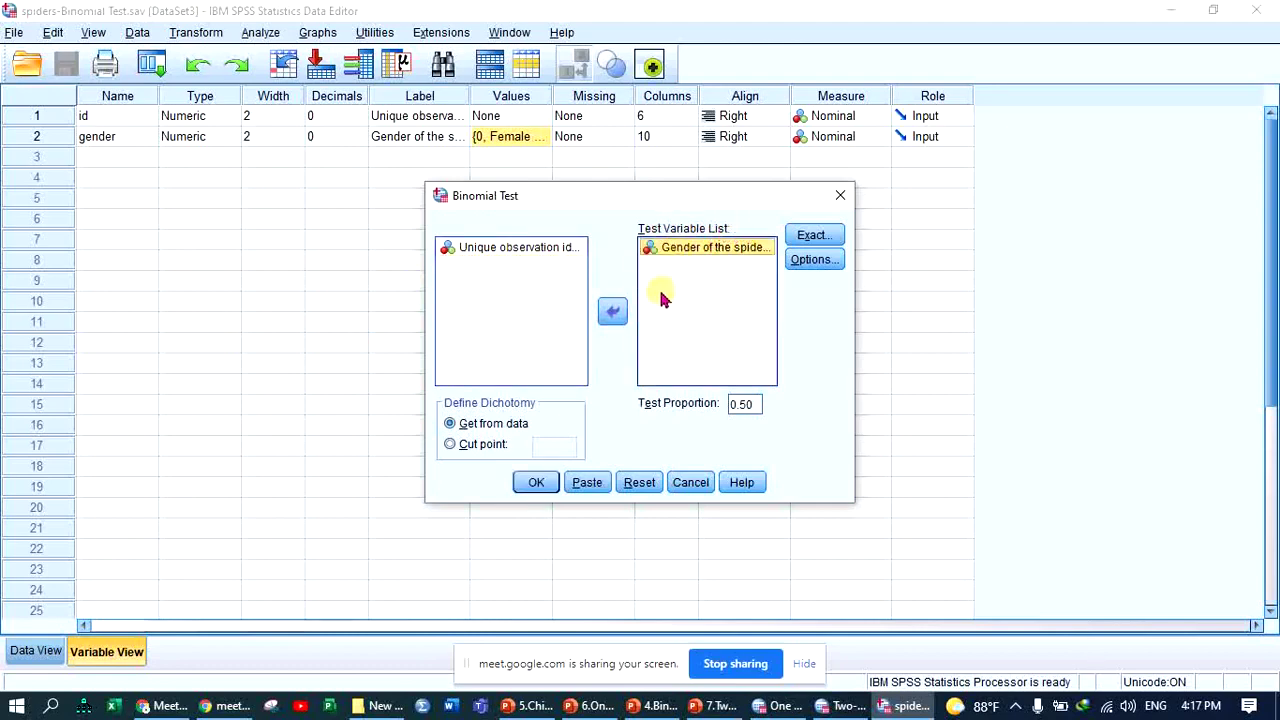
double_click(745, 402)
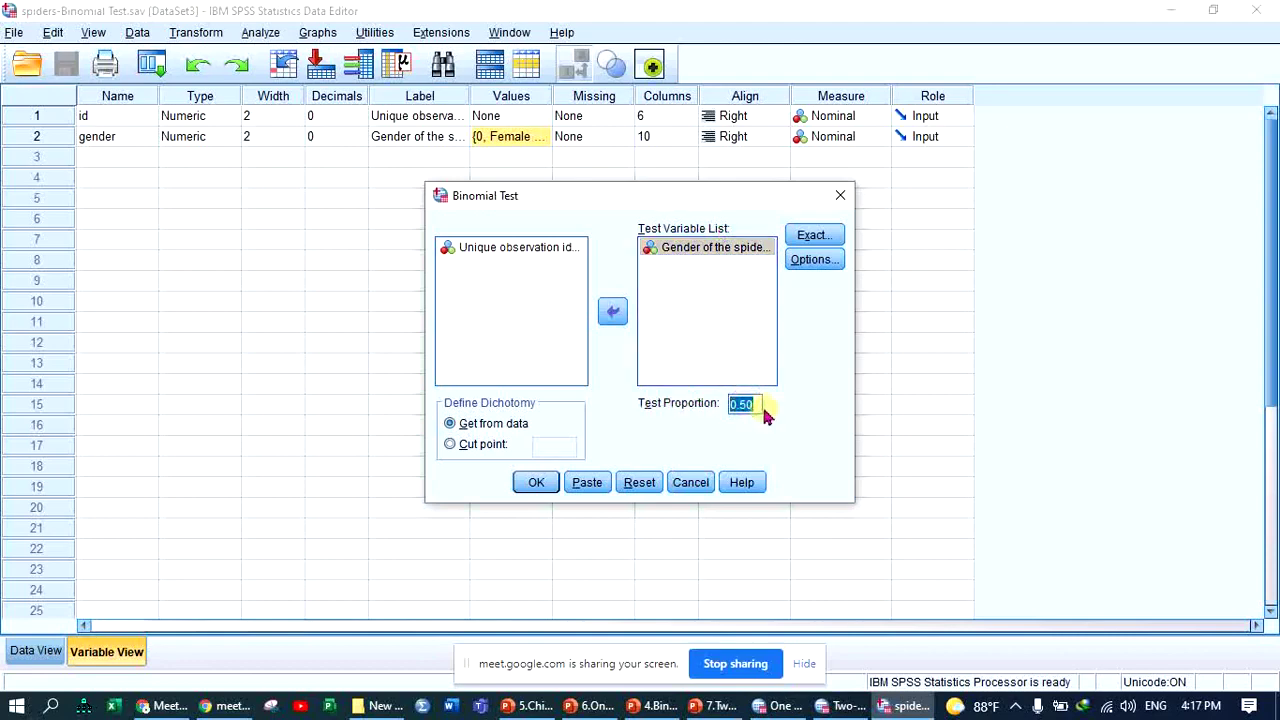
key("BackSpace")
type(".75")
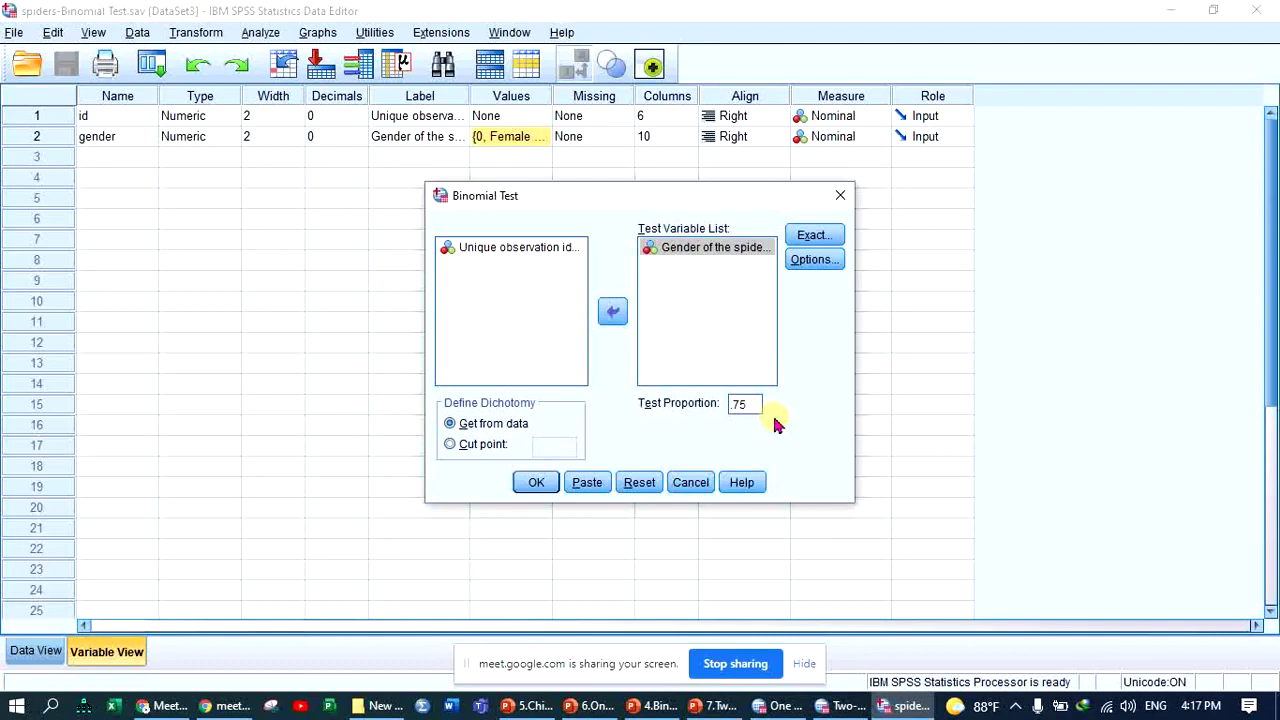
left_click(535, 483)
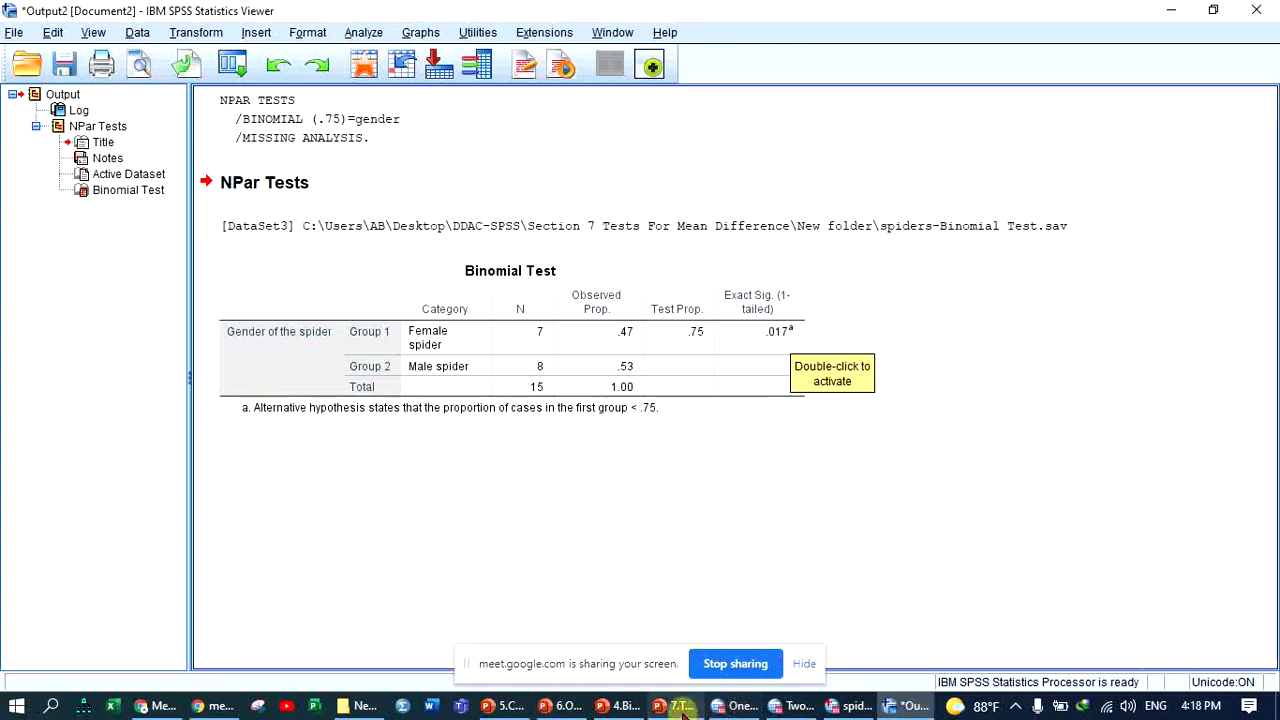
- After reading the output (.47 female vs .75, Sig. .017), return to the PowerPoint deck
left_click(622, 706)
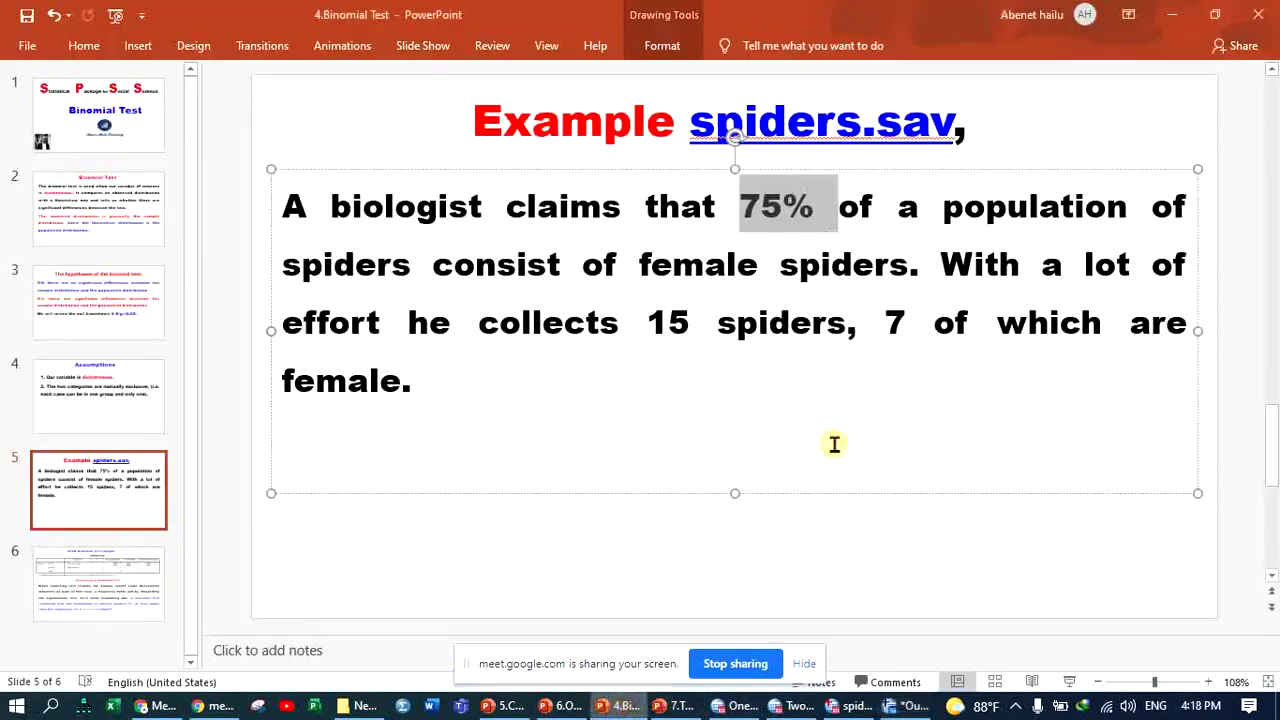
- Select the H0 statement on slide 3 and compare it against the SPSS binomial output
left_click(97, 300)
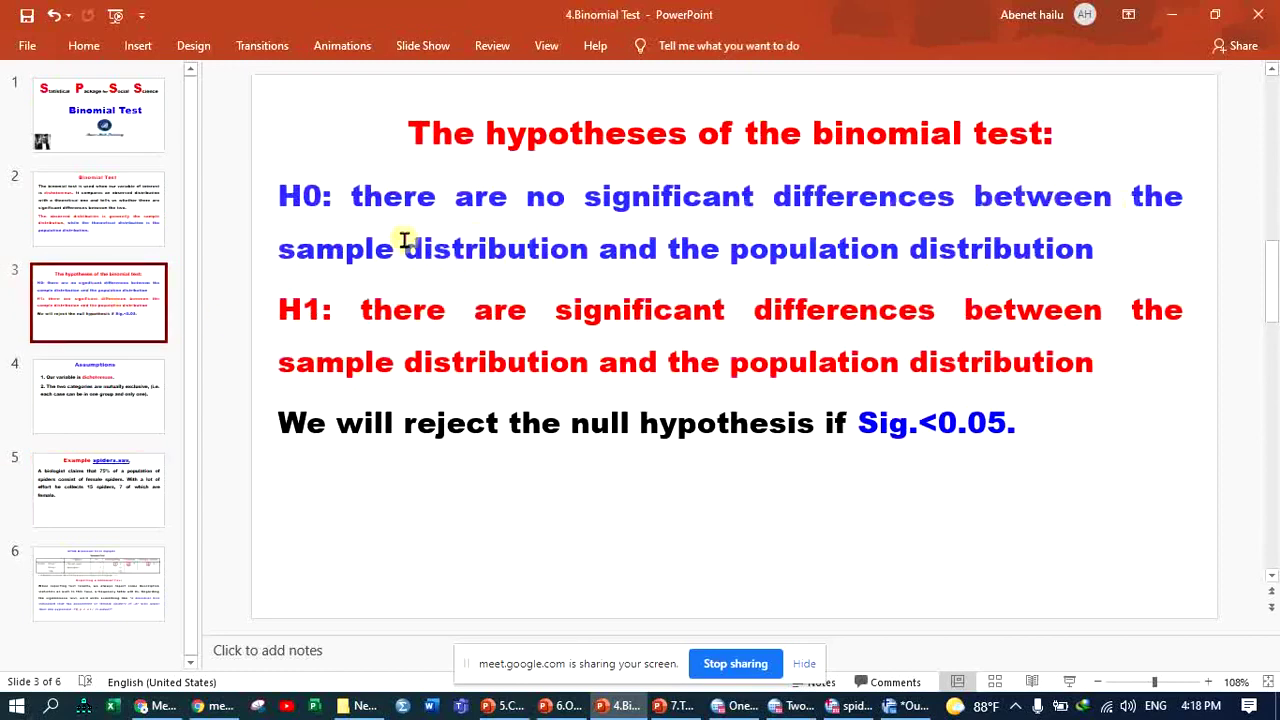
left_click(530, 256)
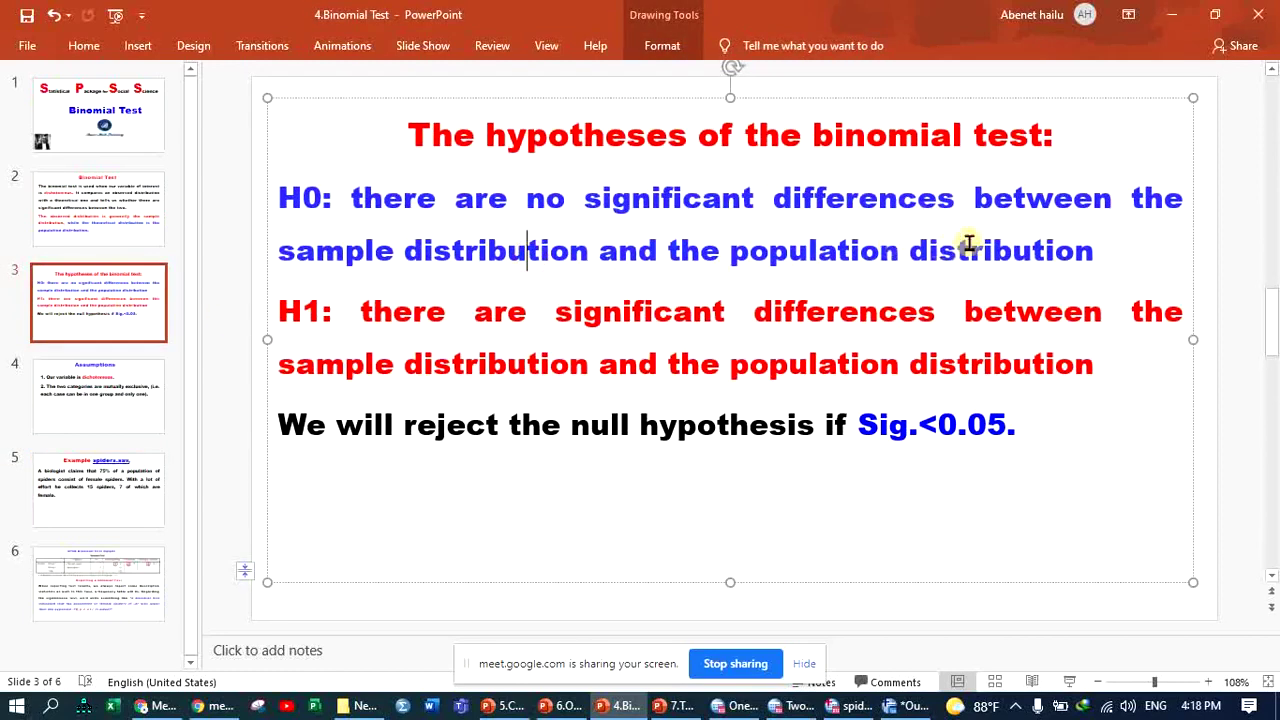
left_click(957, 251)
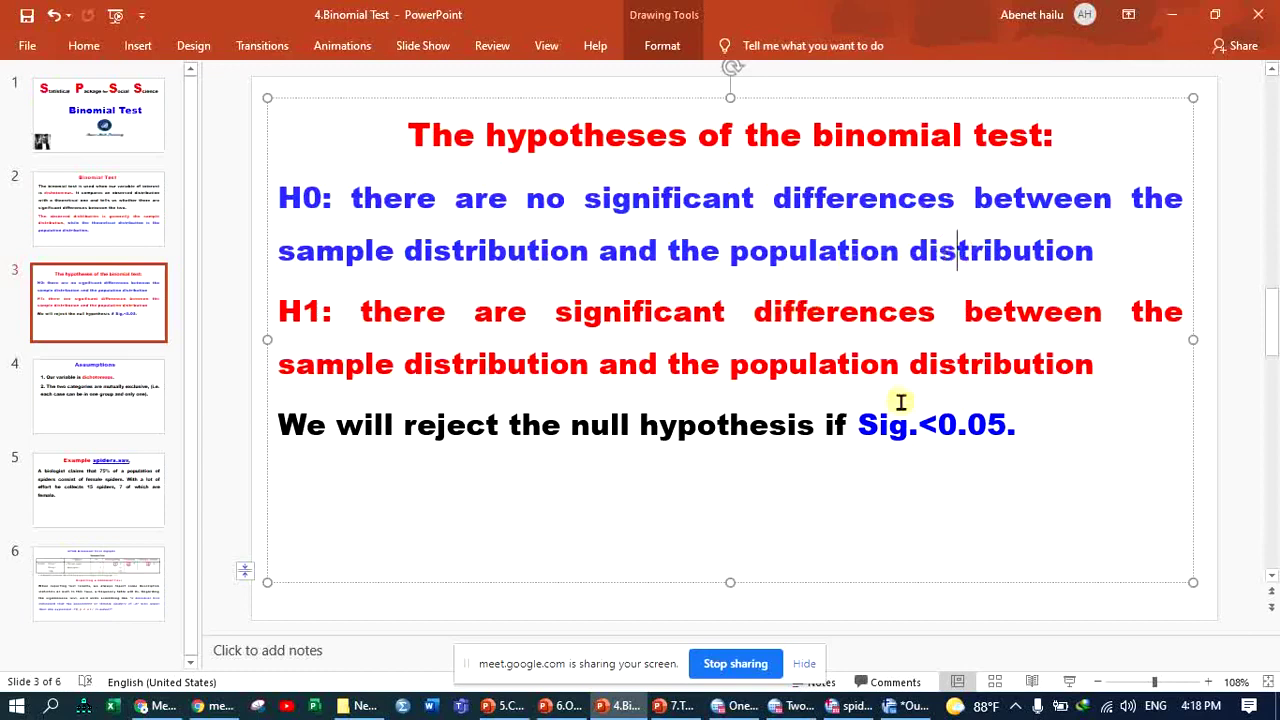
triple_click(697, 249)
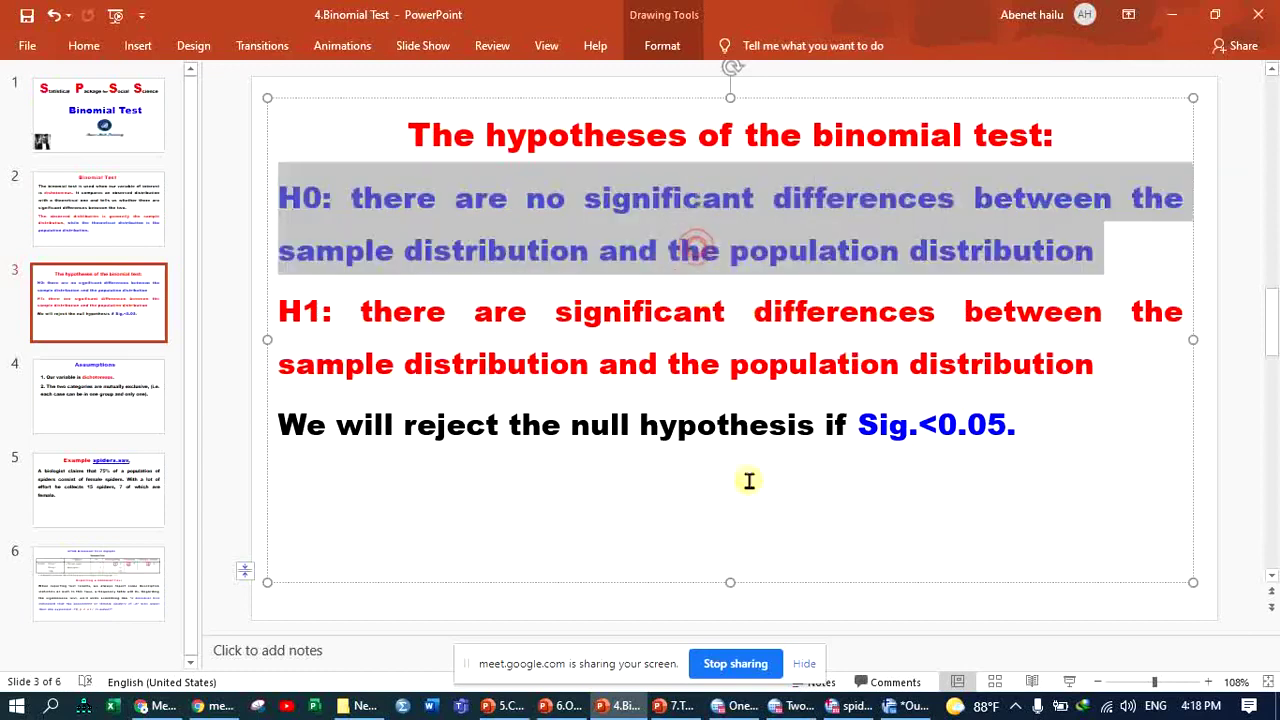
left_click(915, 706)
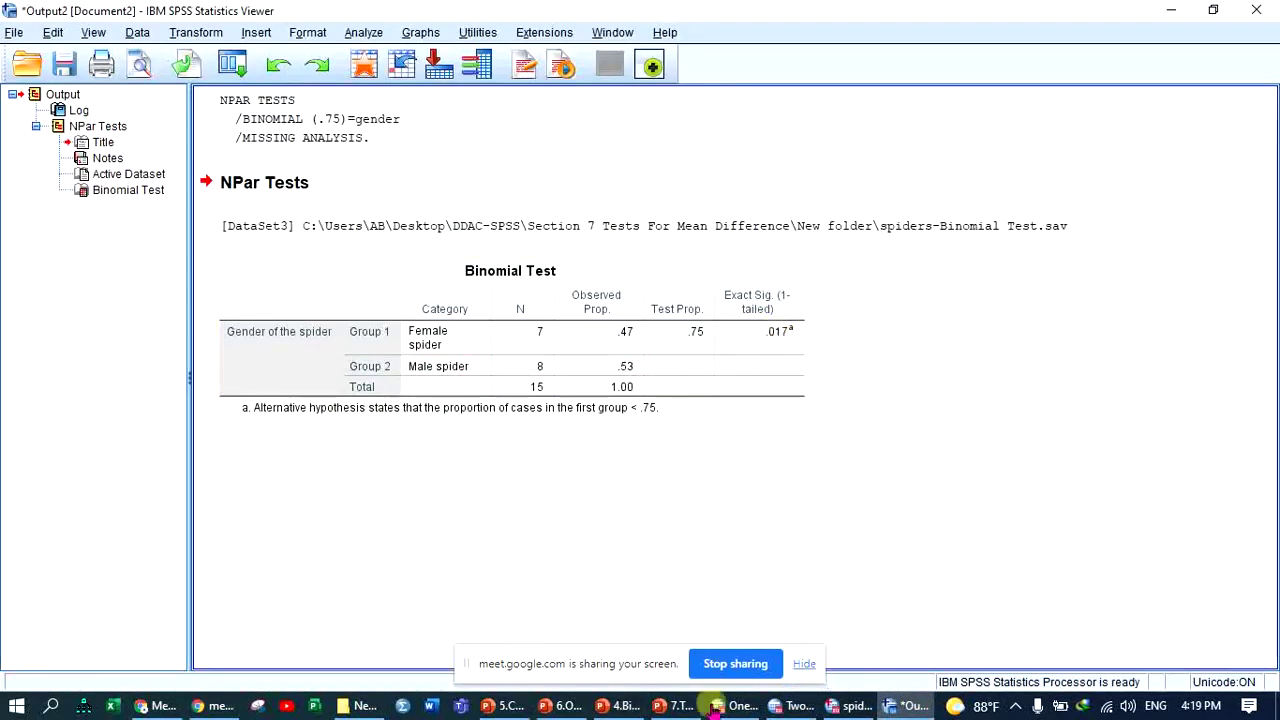
left_click(620, 706)
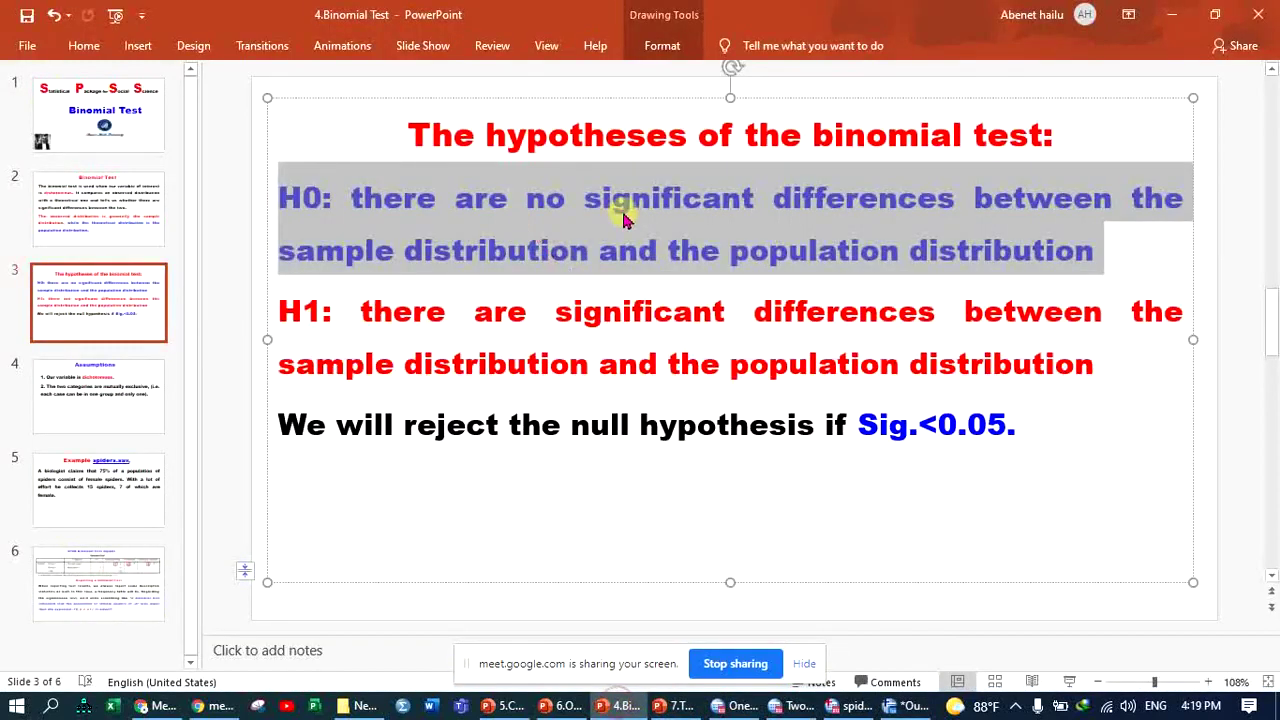